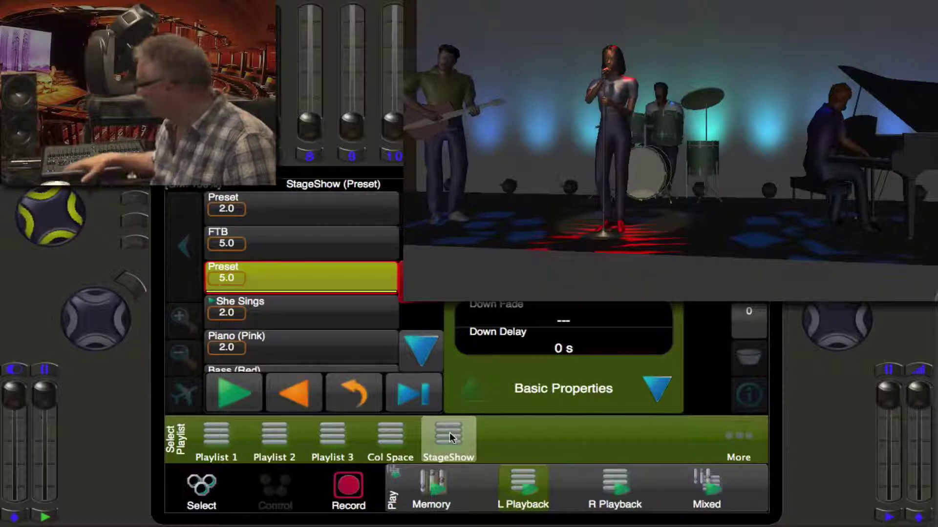
Play through the StageShow cues She Sings, Piano (Pink), Bass (Red) and Verse in order
key(space)
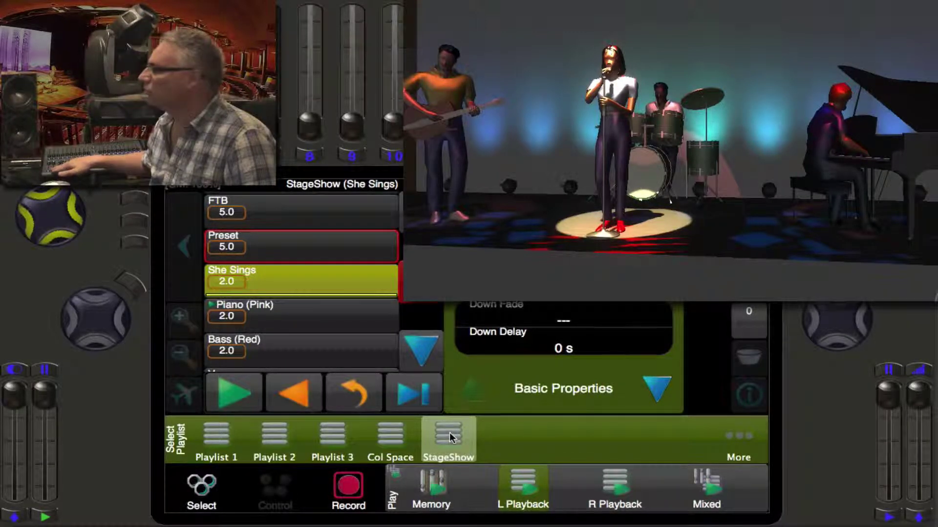
key(space)
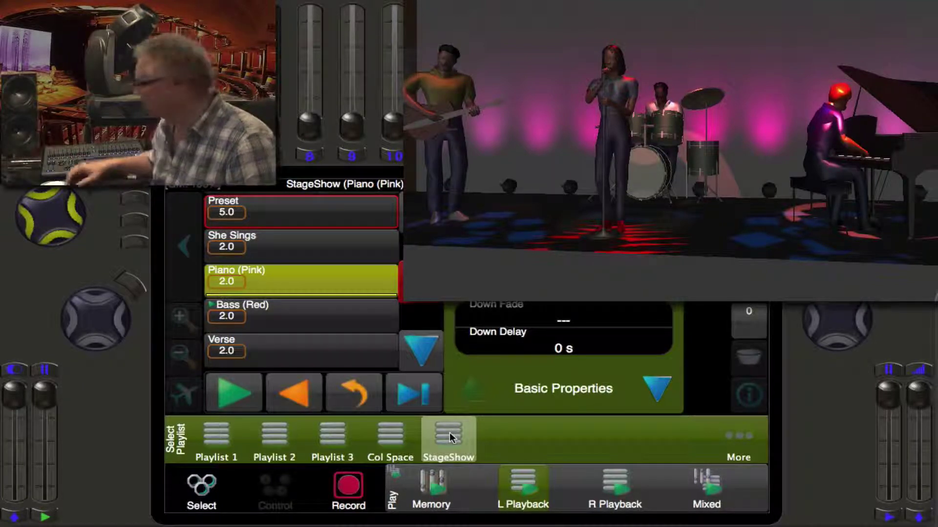
key(space)
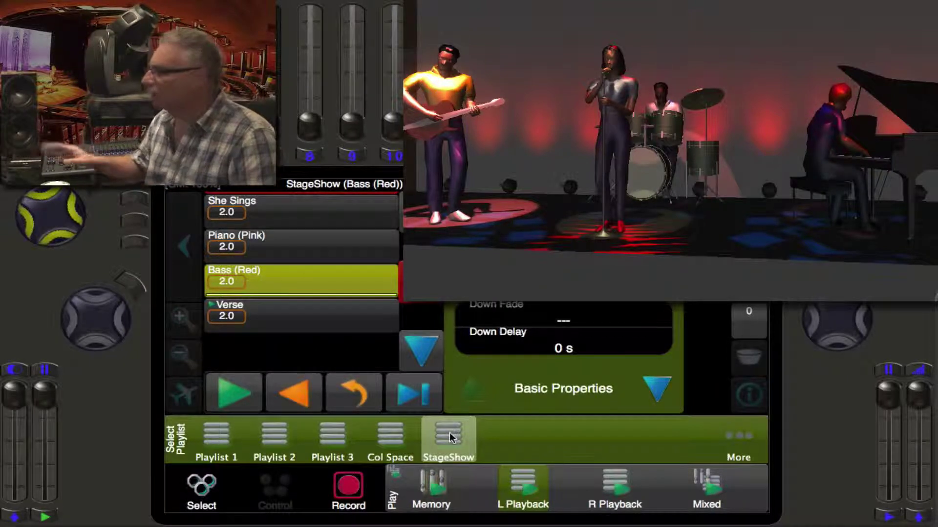
key(space)
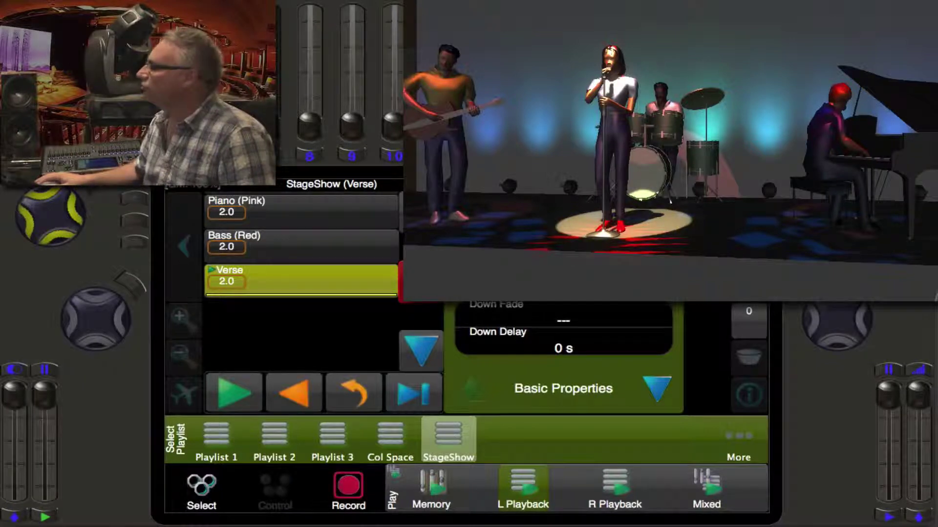
Make She Sings the next cue in the StageShow playlist and play it
scroll(372, 230, up, 3)
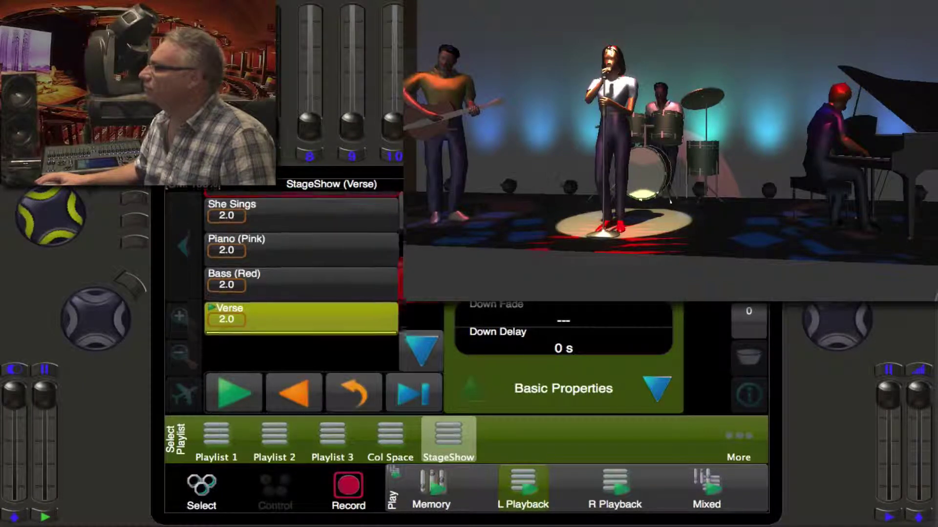
click(298, 259)
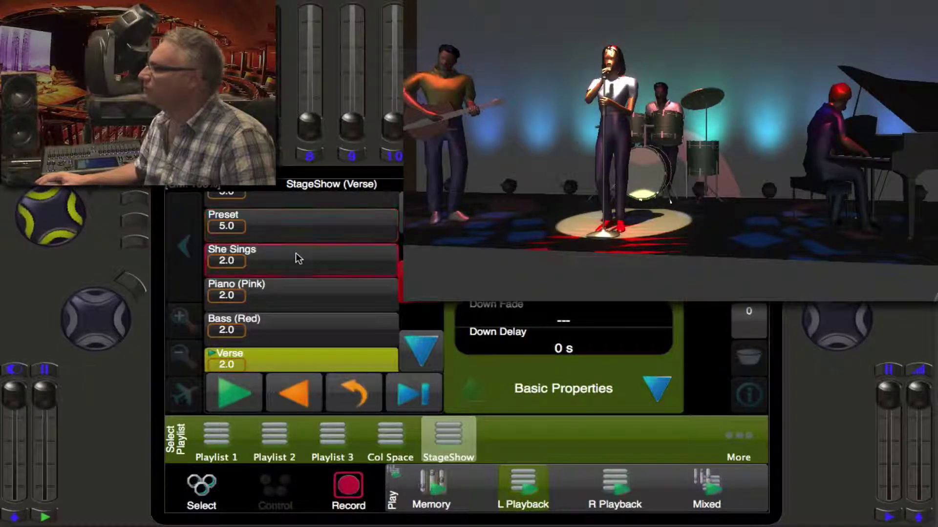
click(317, 265)
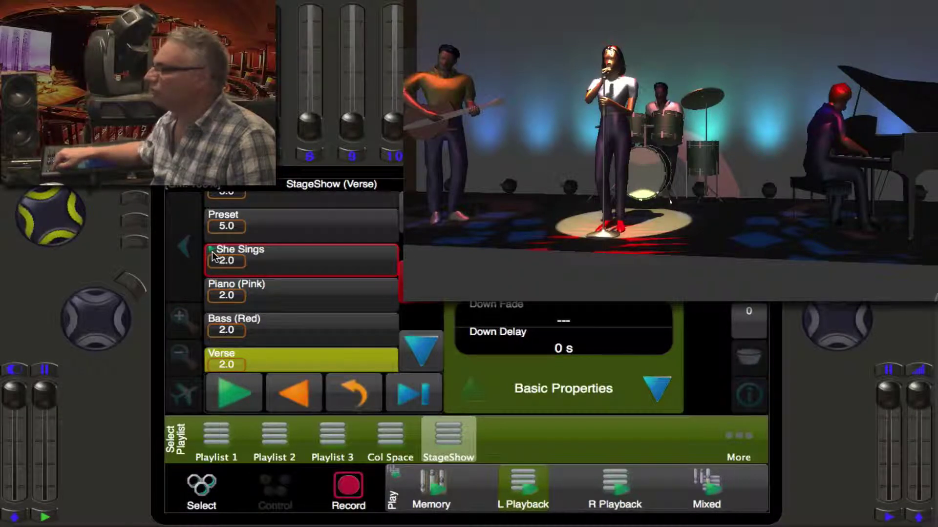
key(space)
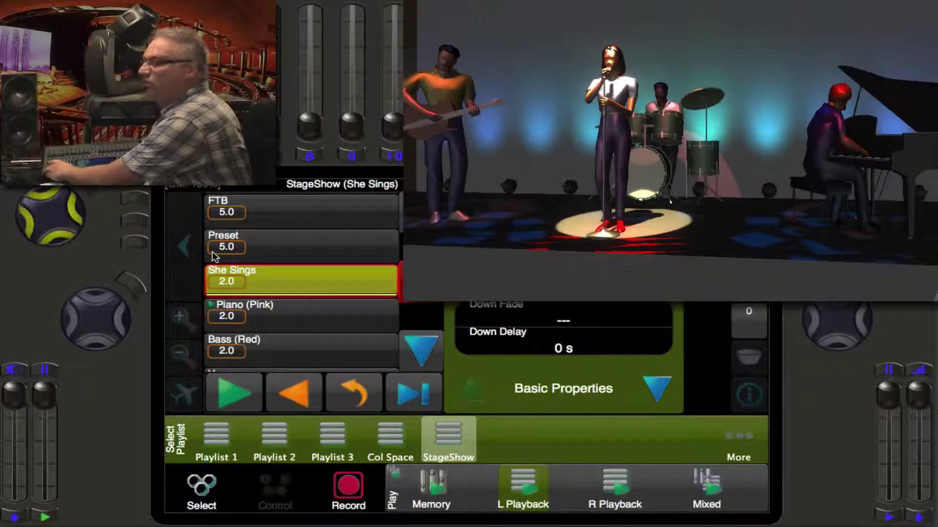
Set fixture 3 (FT - Lead) to level 80, update the She Sings cue with the change and clear the selection
key(s)
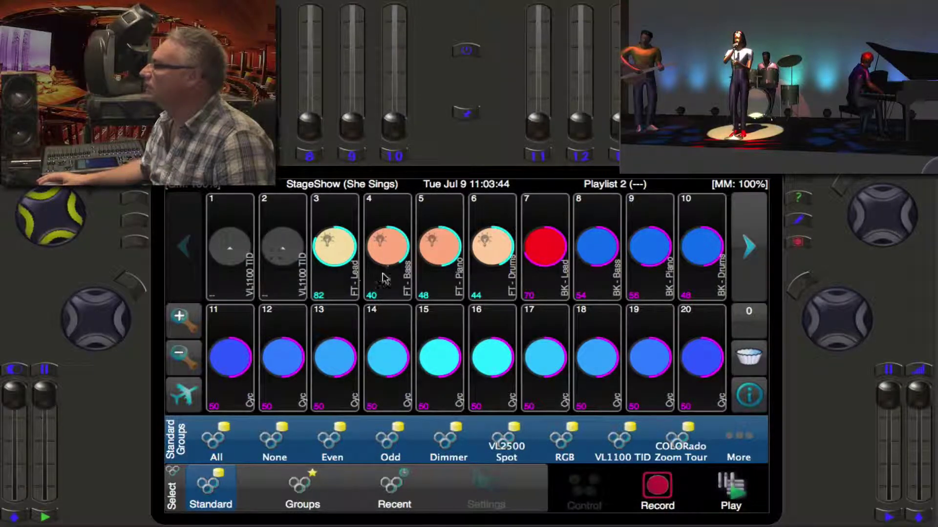
click(345, 272)
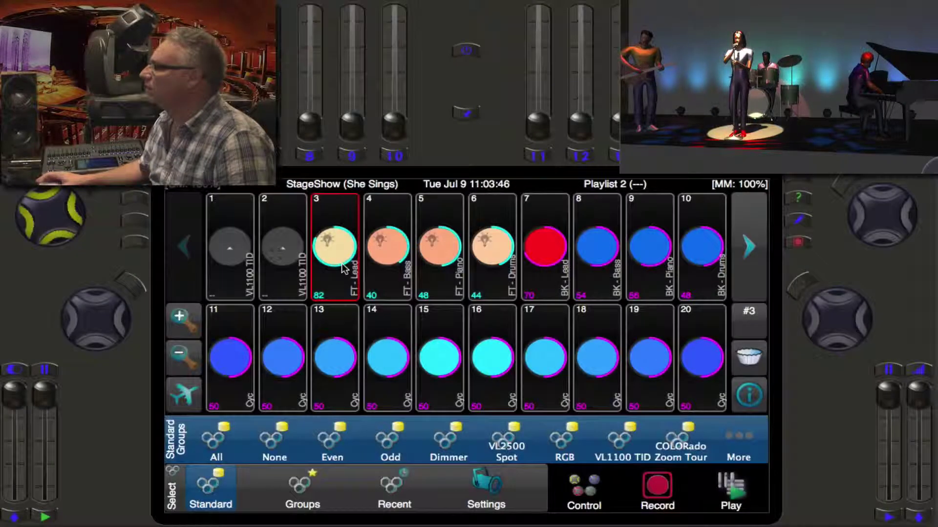
scroll(342, 264, down, 3)
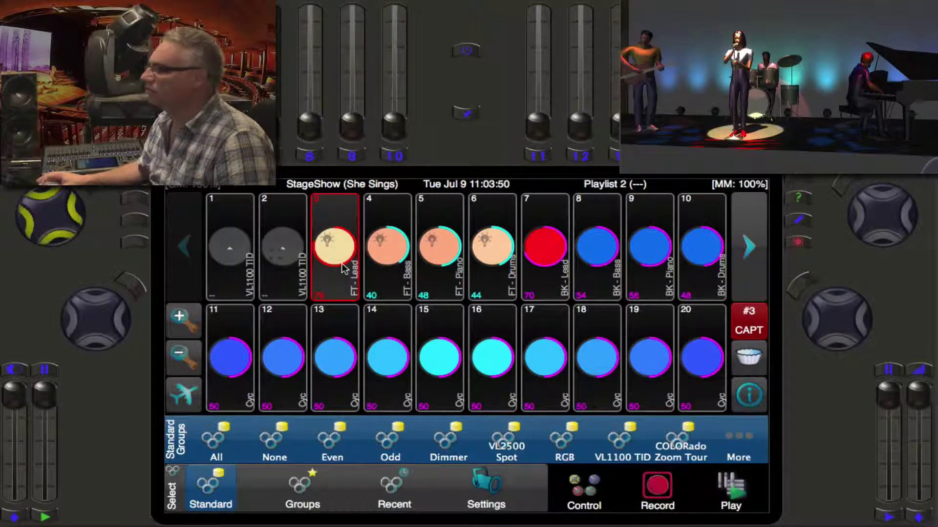
scroll(344, 267, down, 10)
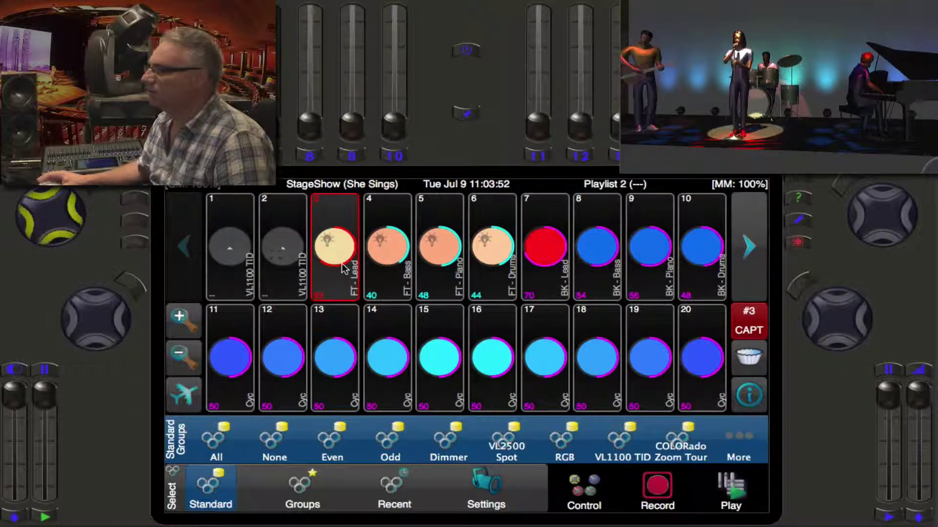
scroll(345, 267, up, 7)
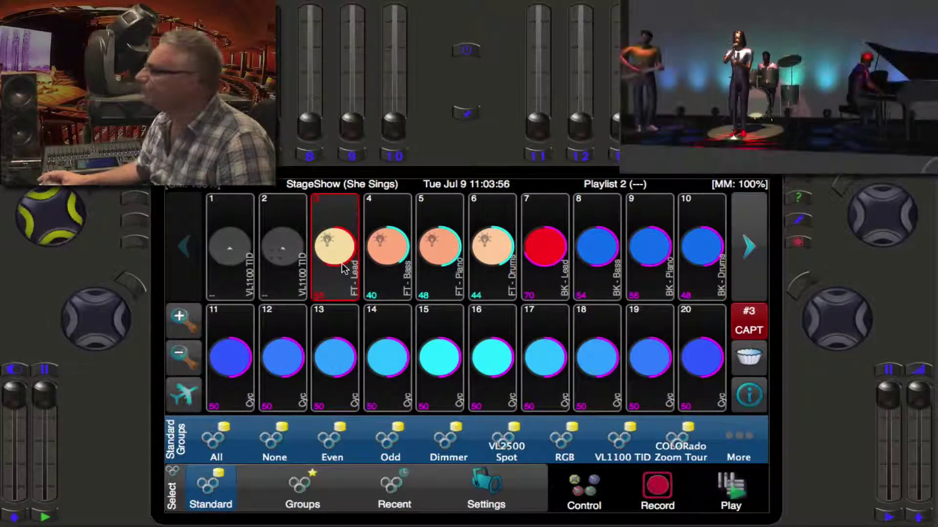
scroll(345, 267, up, 3)
scroll(345, 267, up, 2)
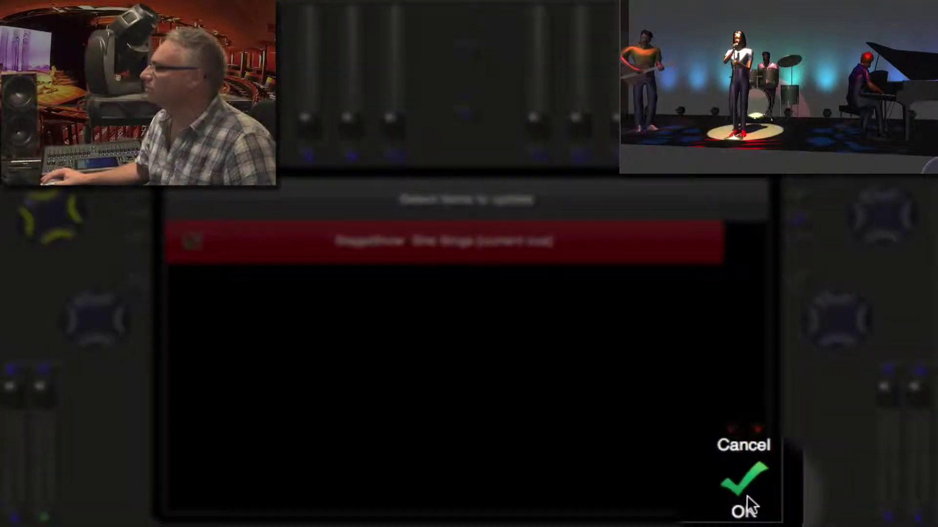
click(746, 496)
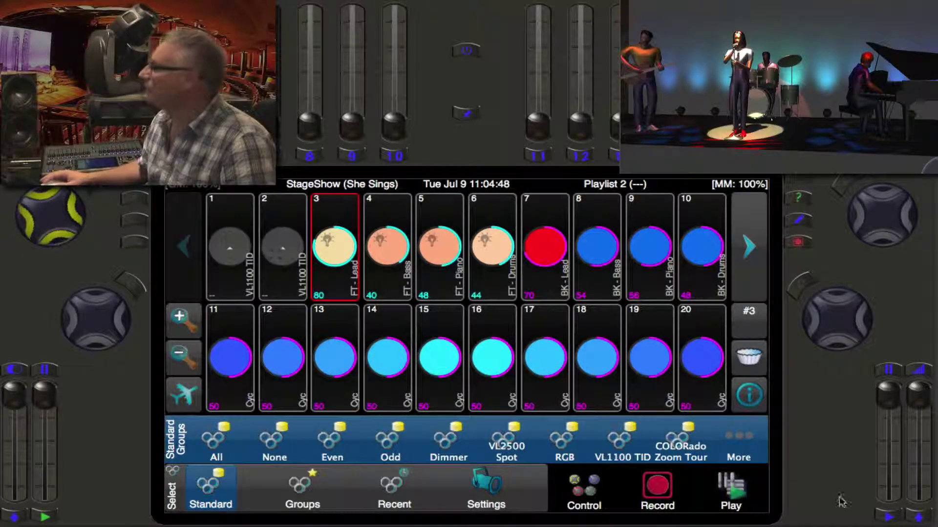
click(346, 272)
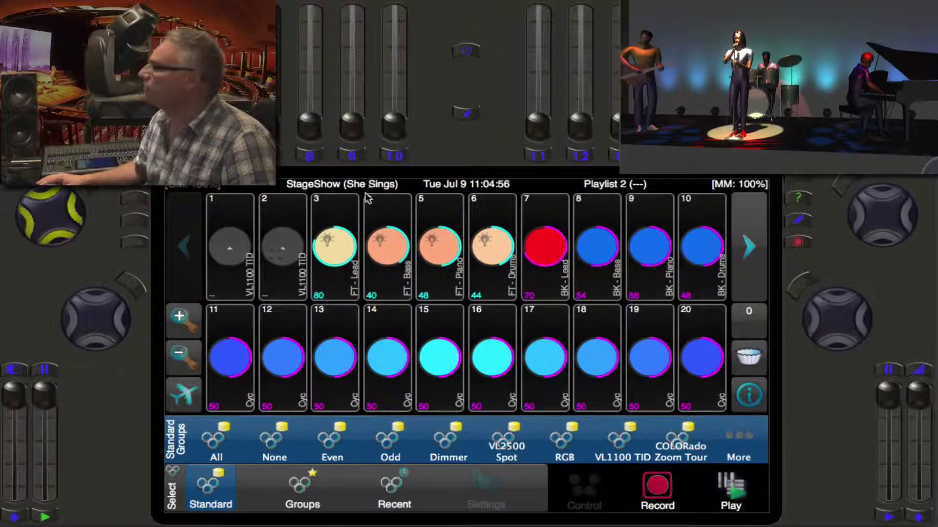
Select fixture 7 (BK - Lead) and lower its intensity in the She Sings look
click(549, 295)
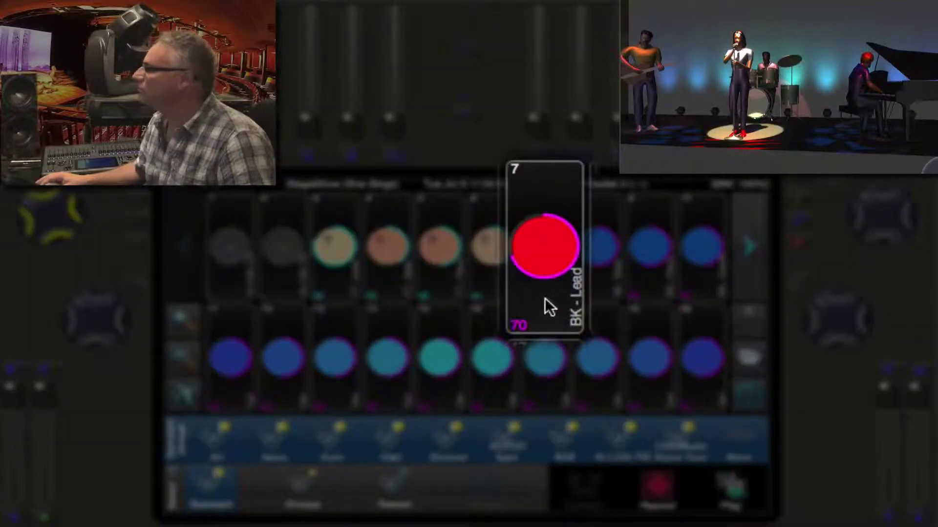
click(544, 298)
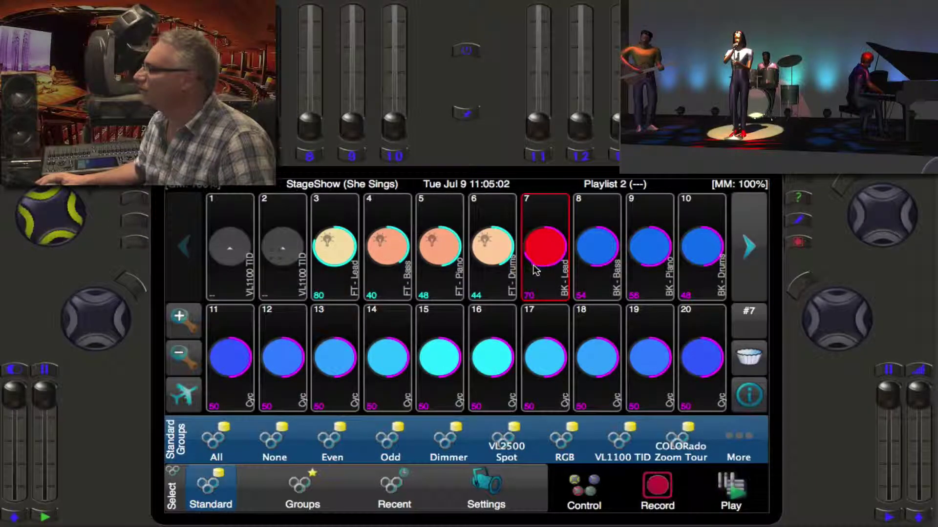
click(535, 271)
click(564, 269)
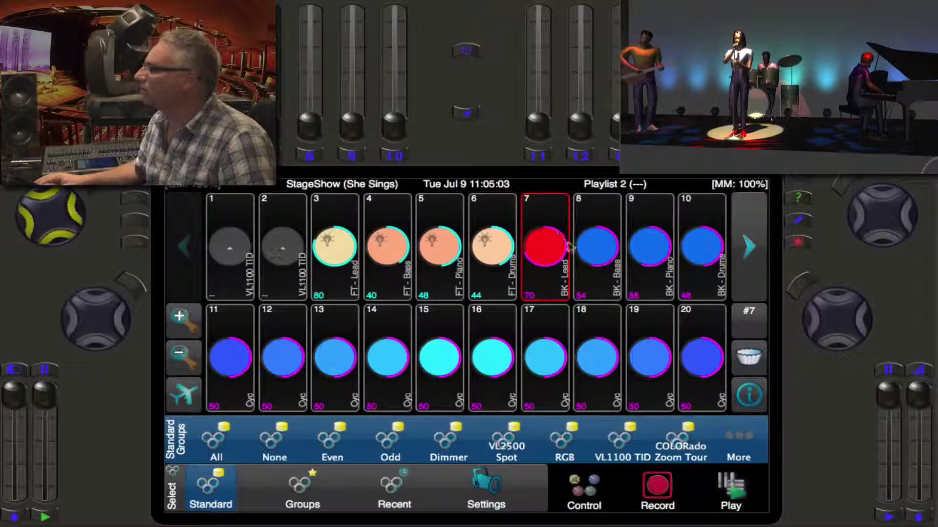
click(540, 282)
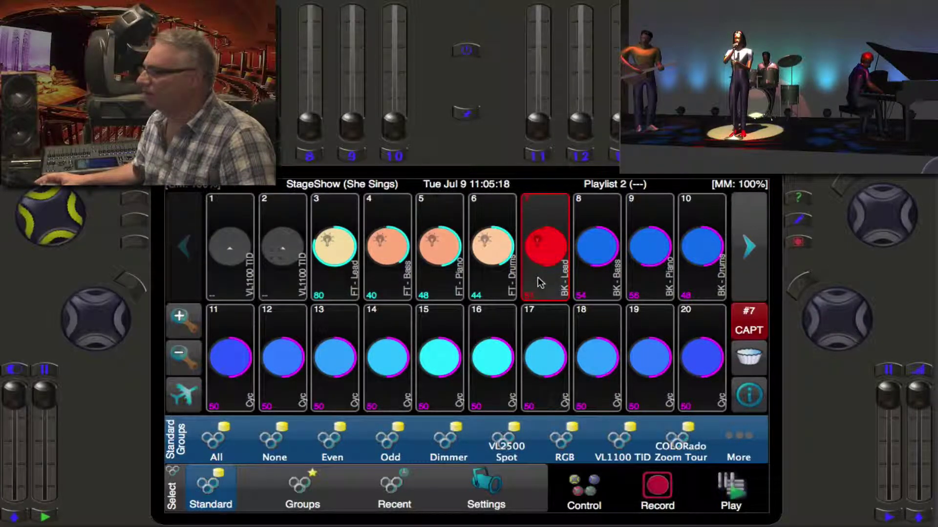
scroll(537, 278, up, 8)
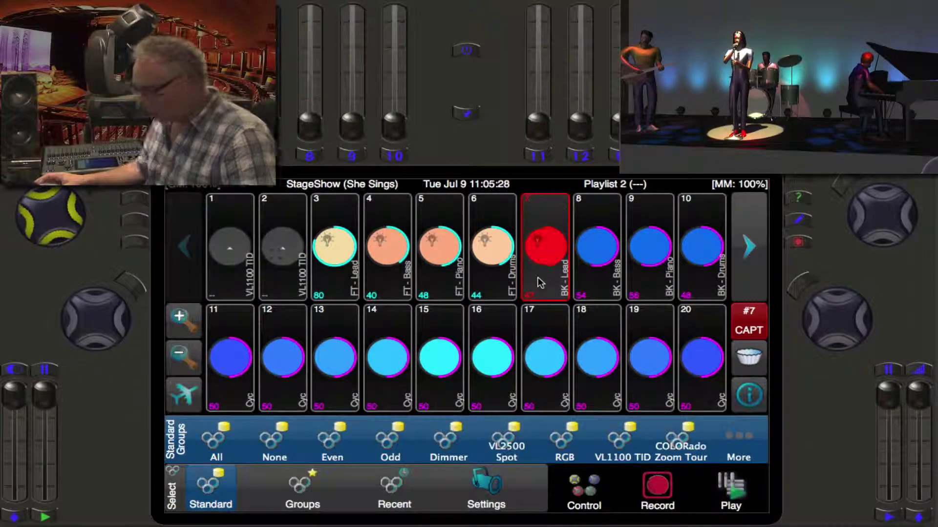
Update both the current cue She Sings and the Preset cue, where the fixture last changed, with the new BK - Lead level
key(shift)
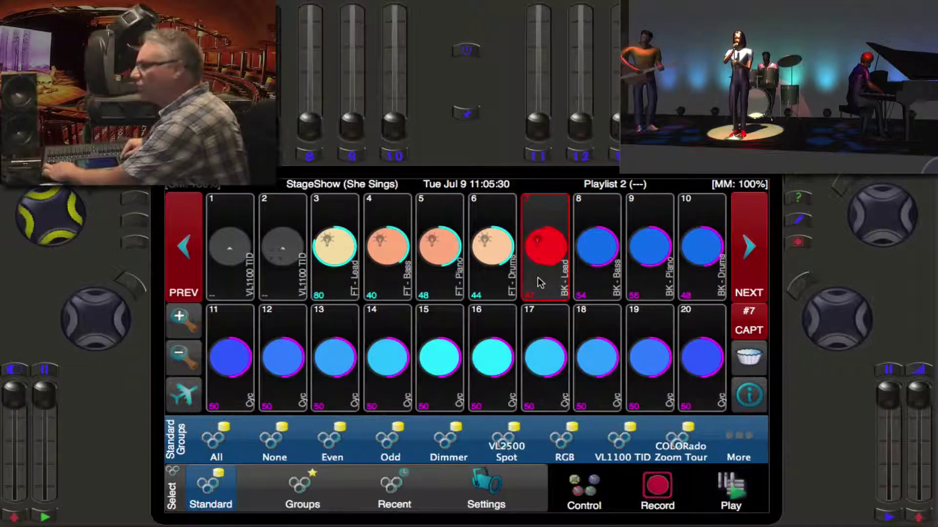
key(shift+r)
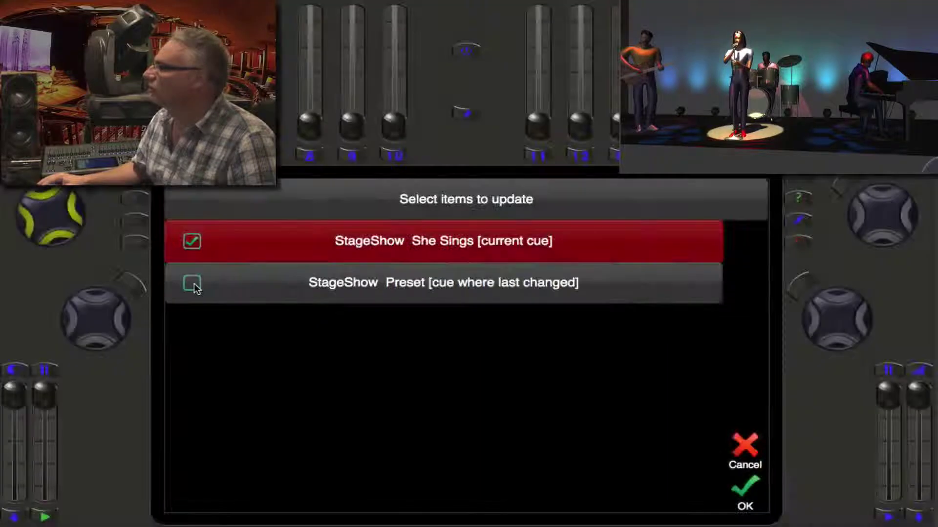
click(192, 283)
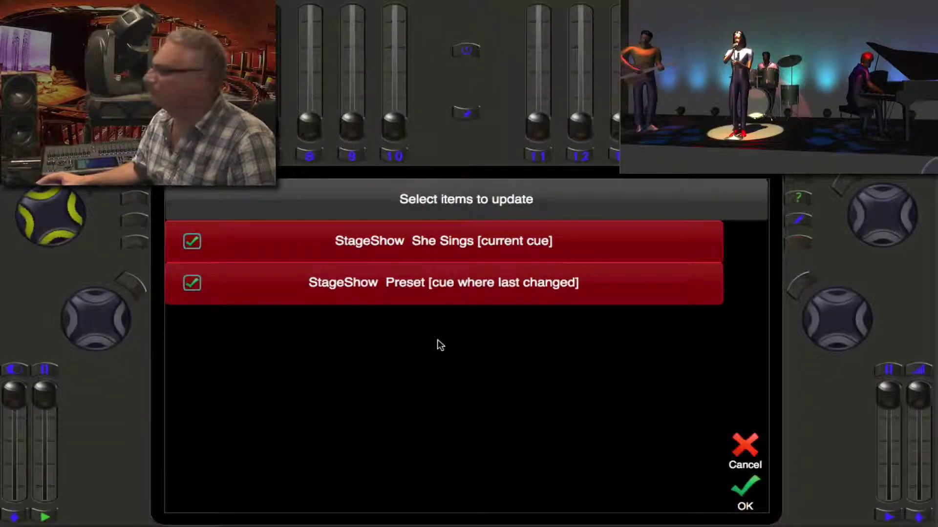
click(745, 488)
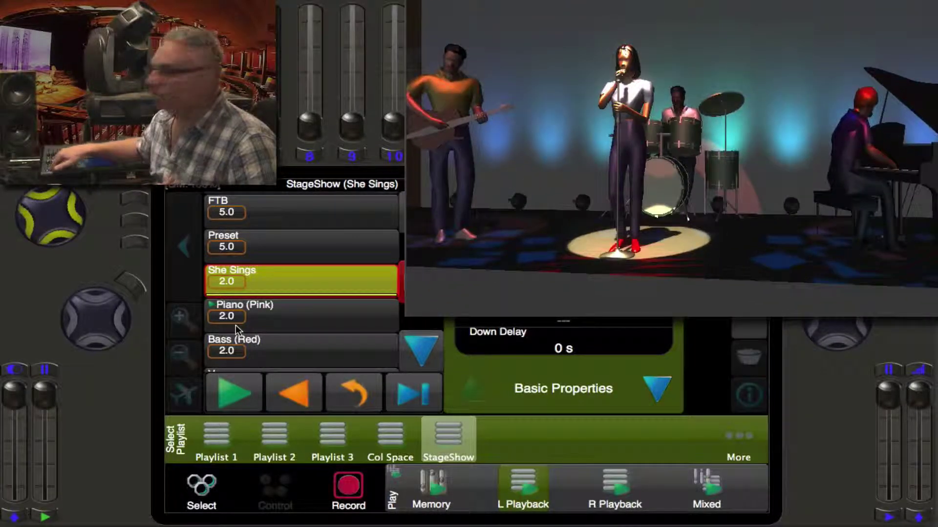
Set the Piano (Pink) cue's fade time to 3 s and test it by replaying the cue from She Sings
key(space)
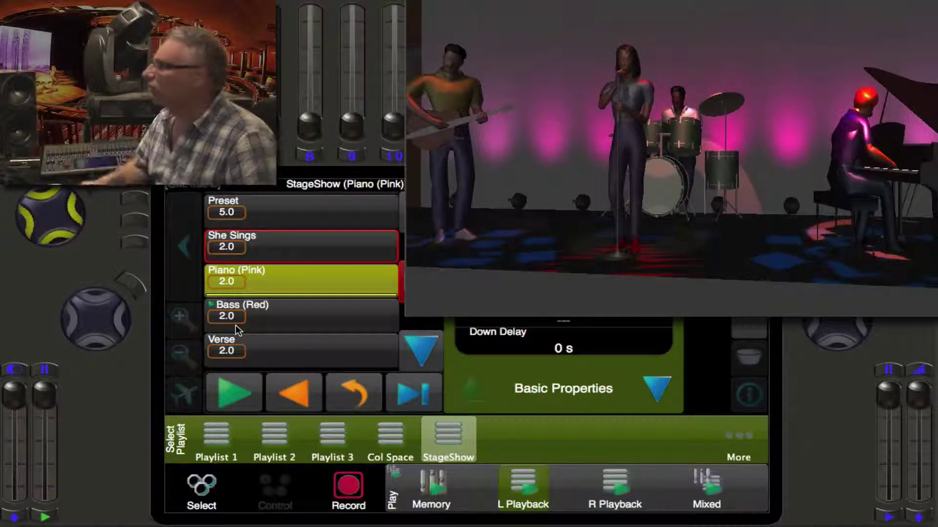
click(278, 289)
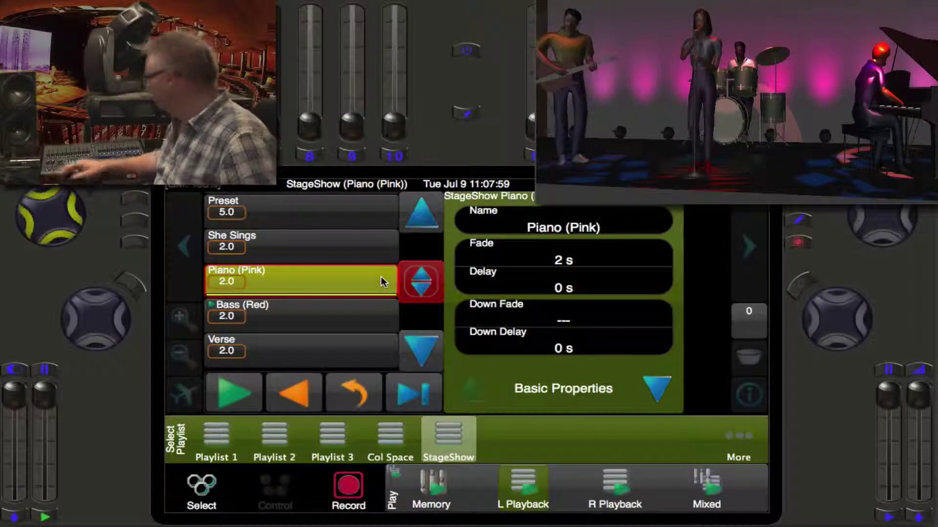
click(382, 282)
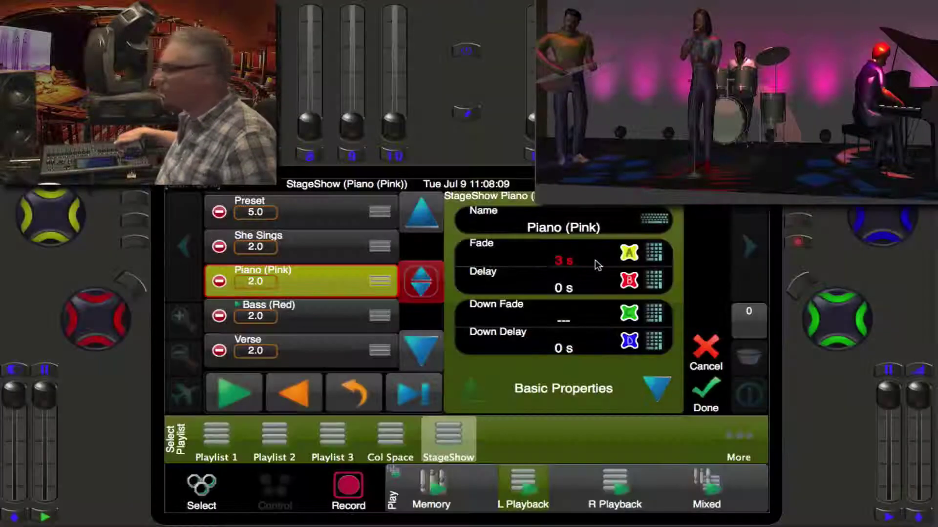
key(Return)
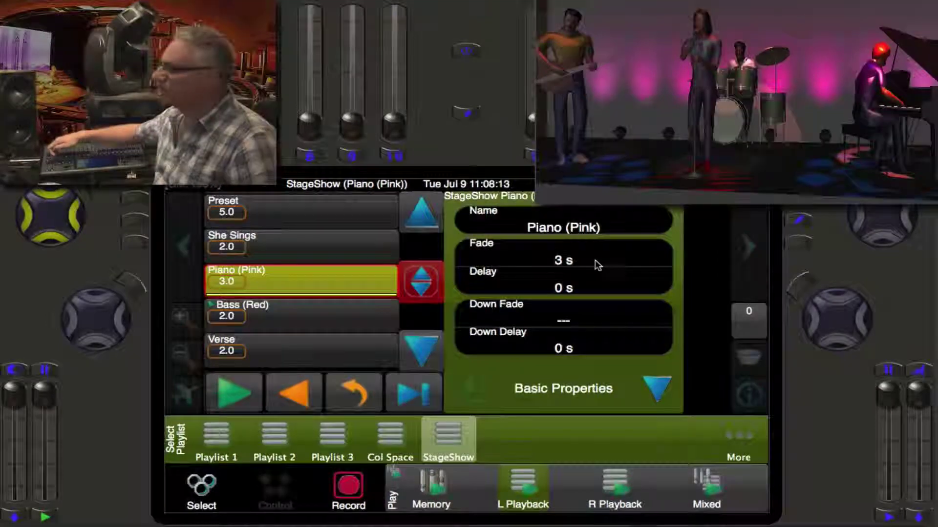
key(Left)
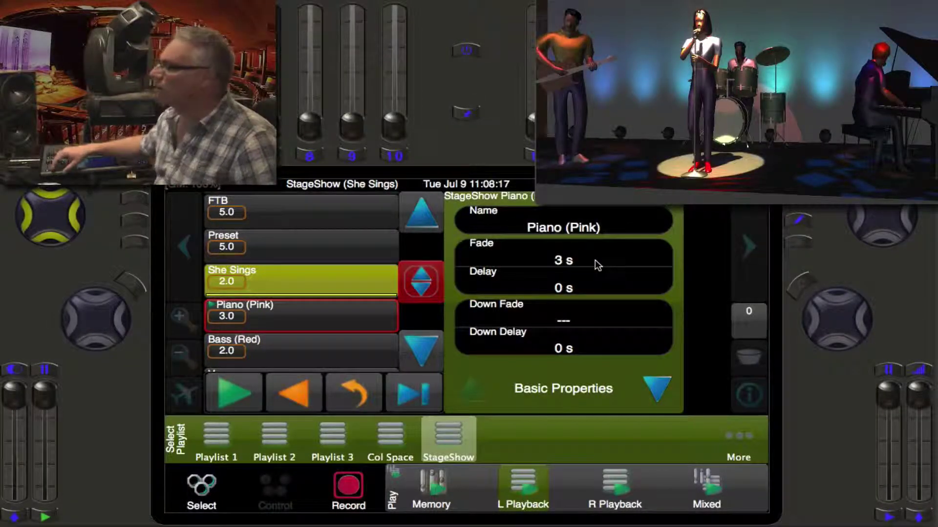
key(space)
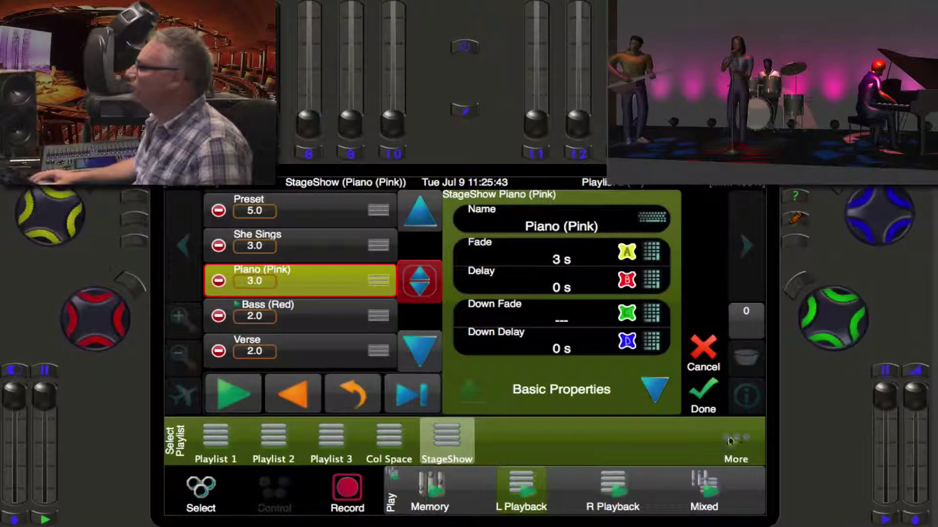
Set the Piano (Pink) cue's down fade to 4 s and down delay to 2.5 s, and save the edit
click(572, 320)
click(574, 321)
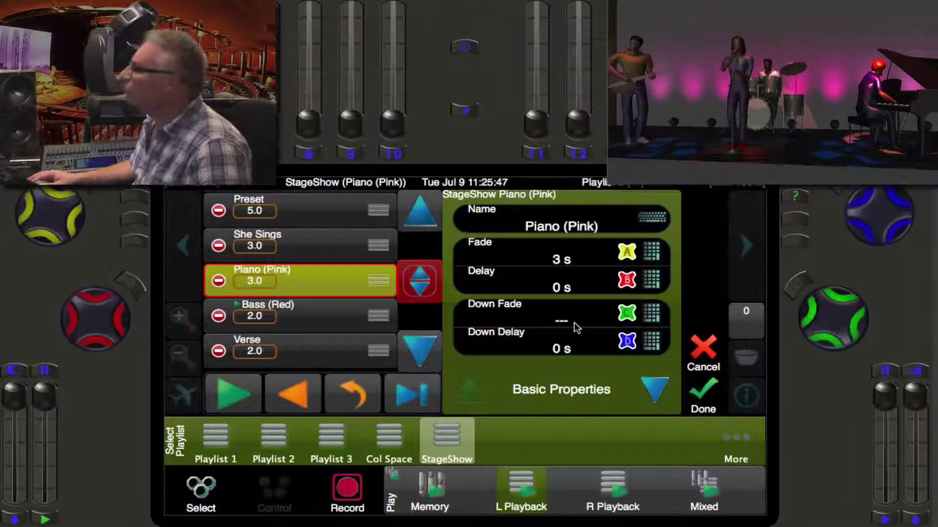
click(519, 264)
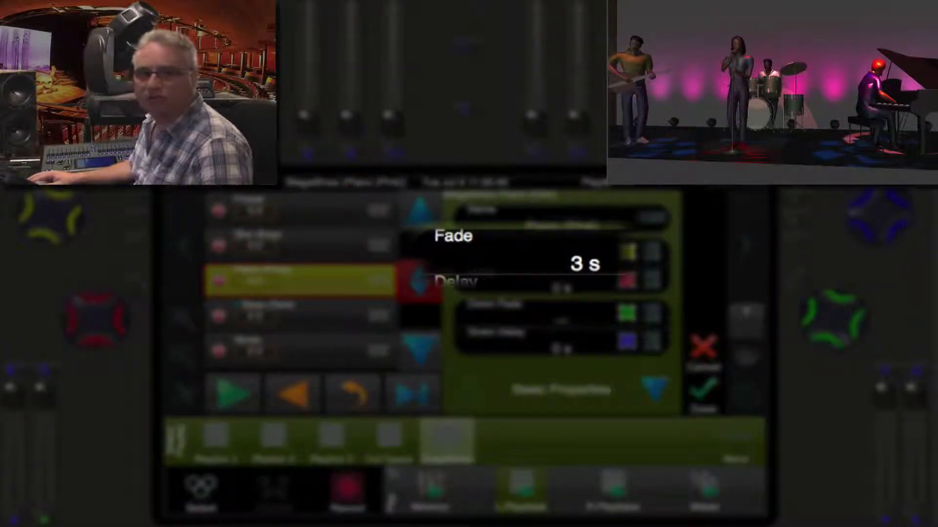
click(605, 264)
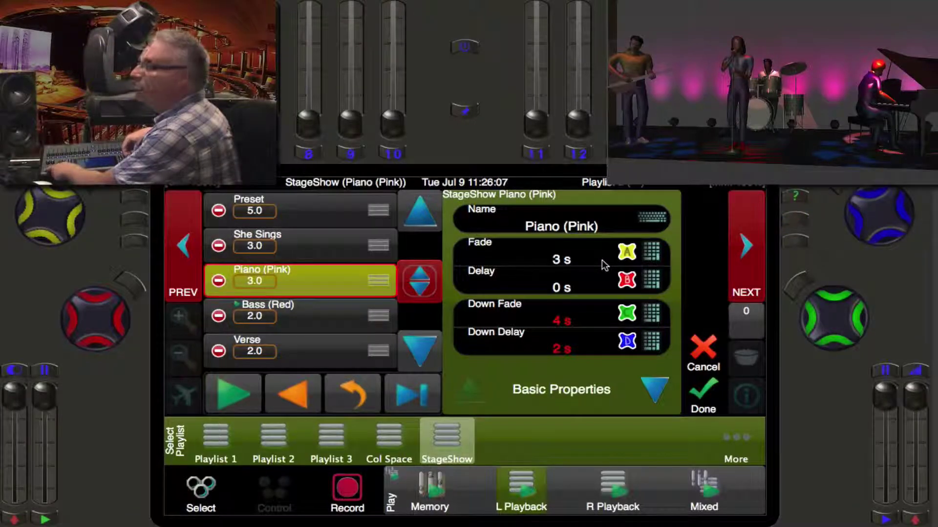
click(602, 260)
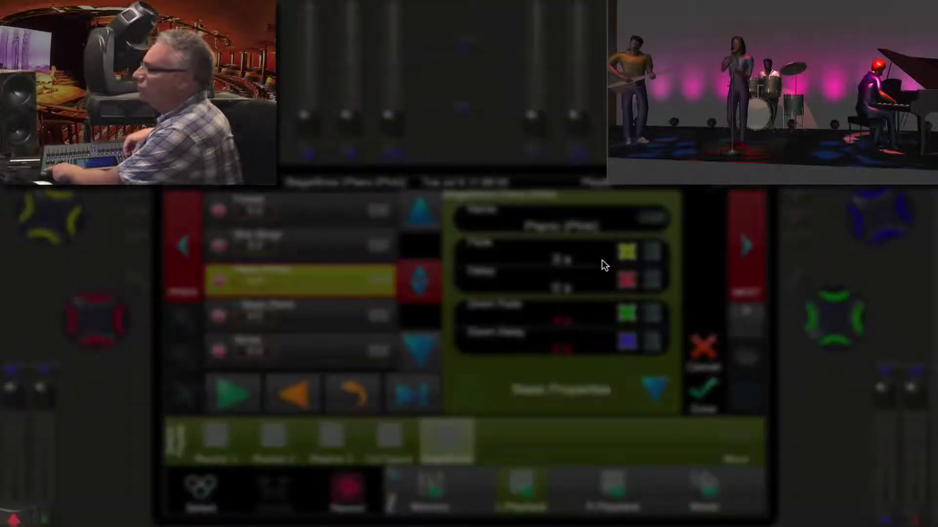
scroll(602, 260, up, 8)
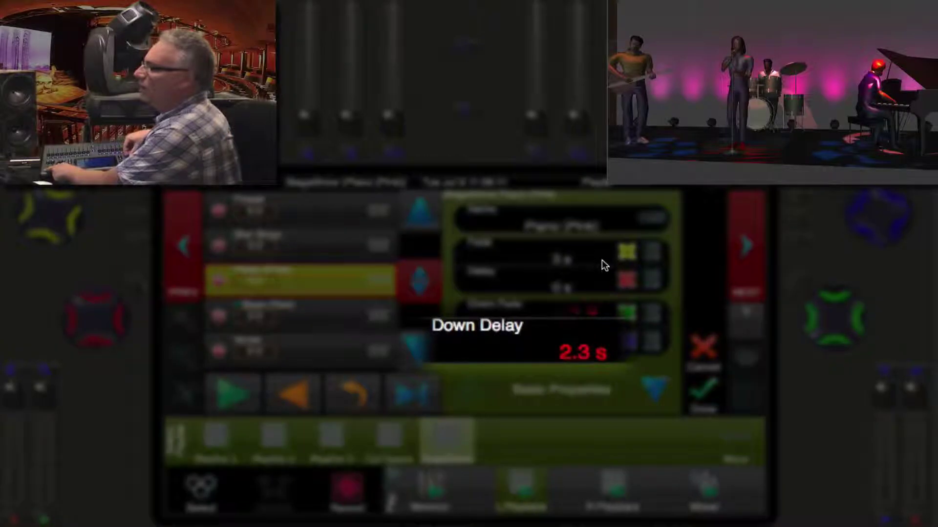
scroll(601, 259, up, 1)
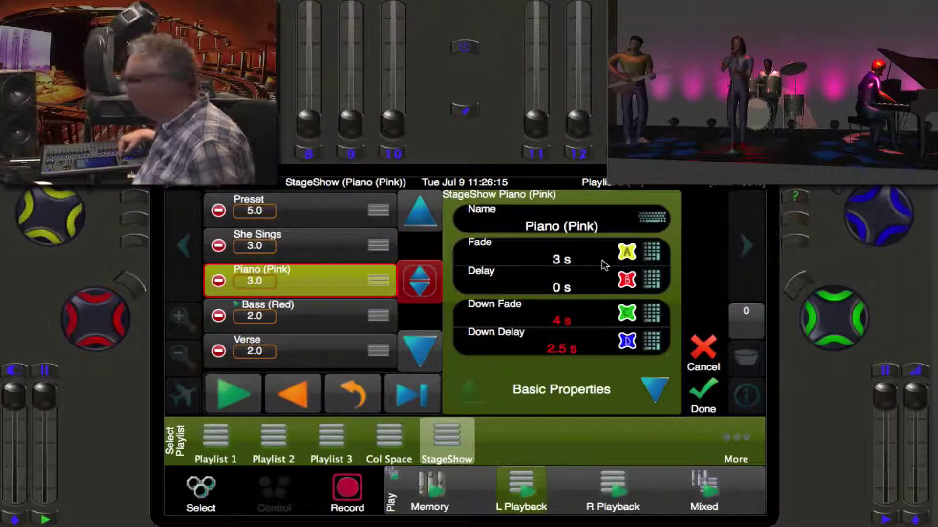
key(Return)
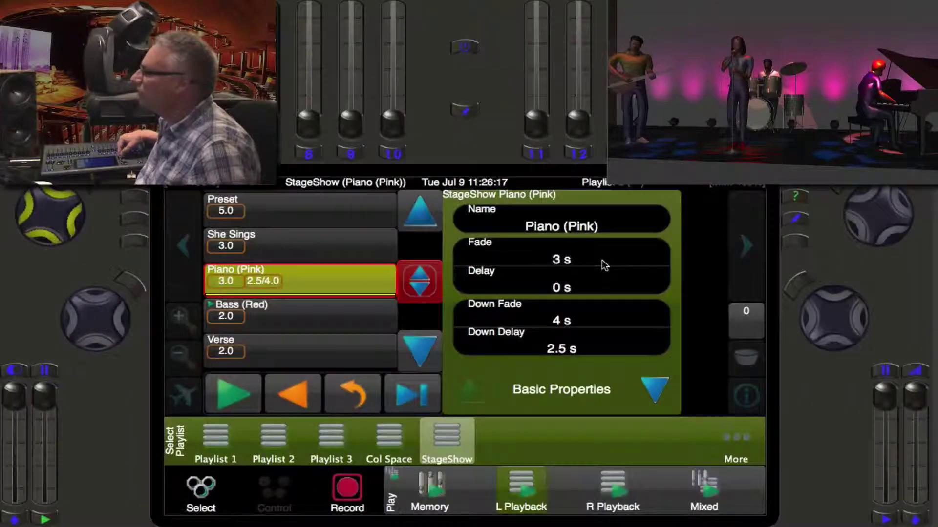
Check the split times listed on the Piano (Pink) cue, and test them by stepping back to She Sings and replaying the cue
click(251, 285)
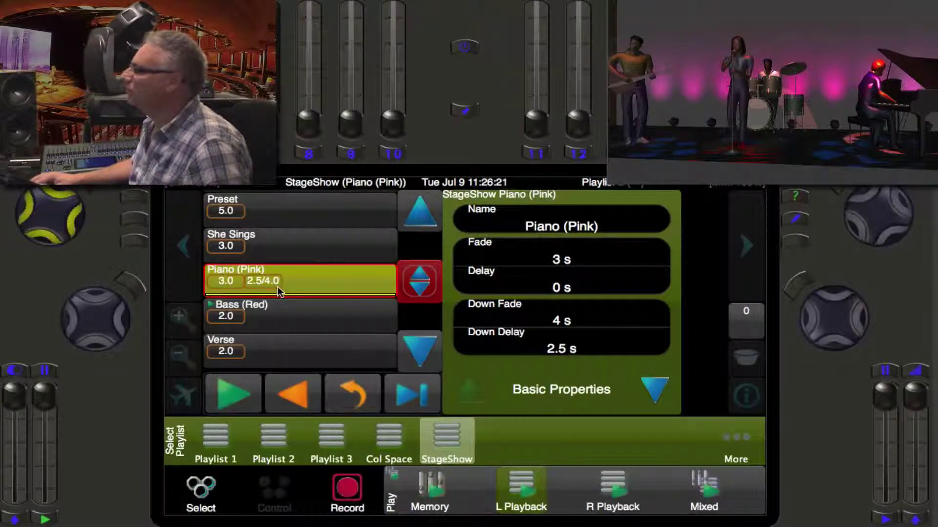
click(225, 286)
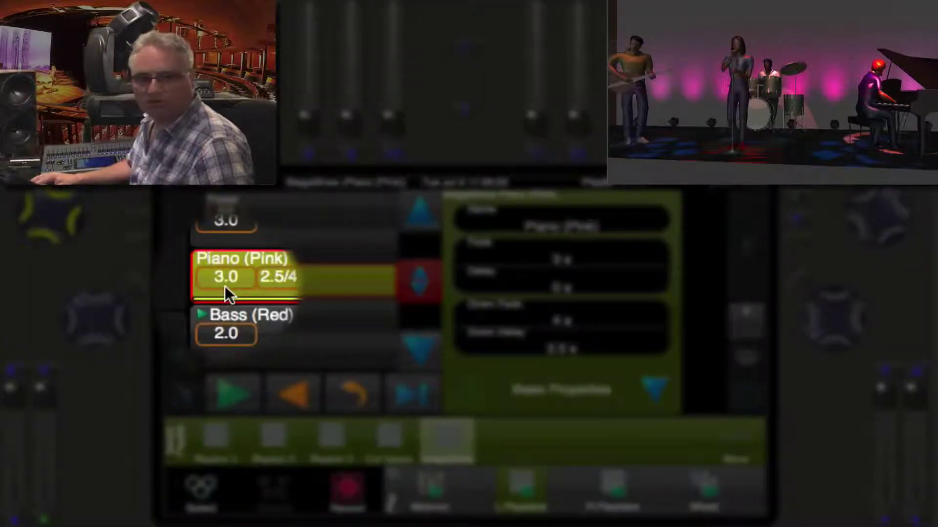
drag(245, 290, 271, 288)
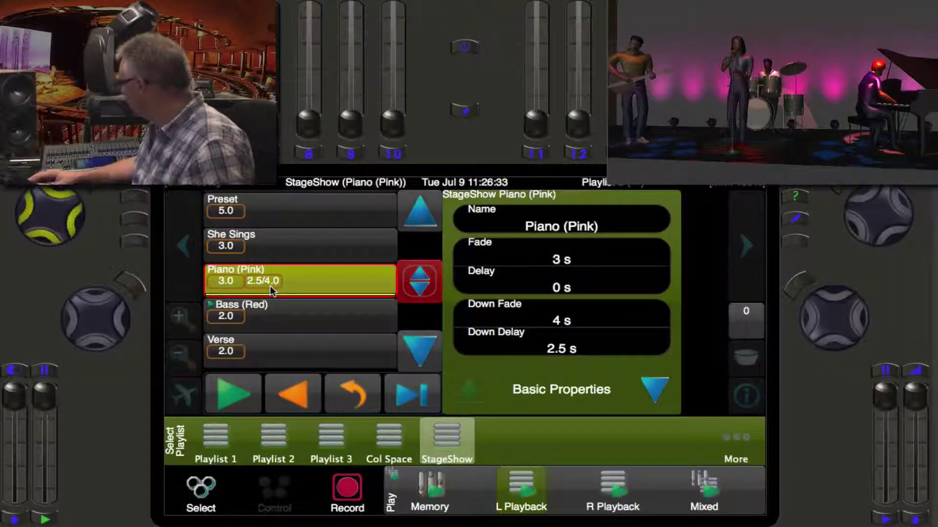
key(Left)
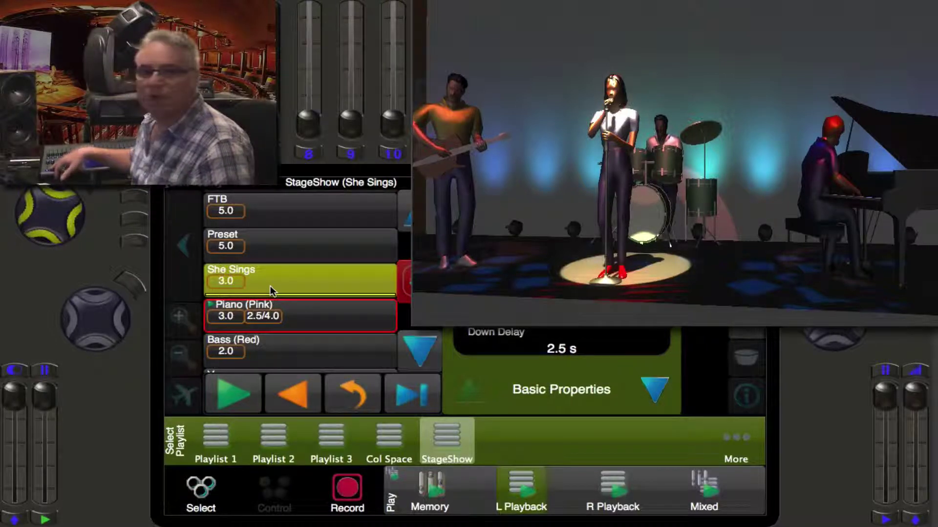
key(space)
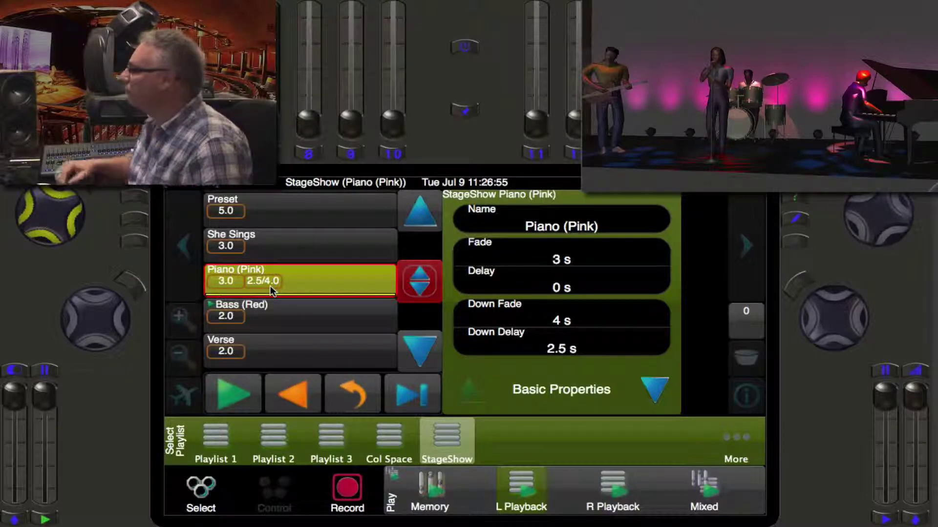
Set the Piano (Pink) cue's color fade to 8 s in its position and color times, and save the edit
click(270, 286)
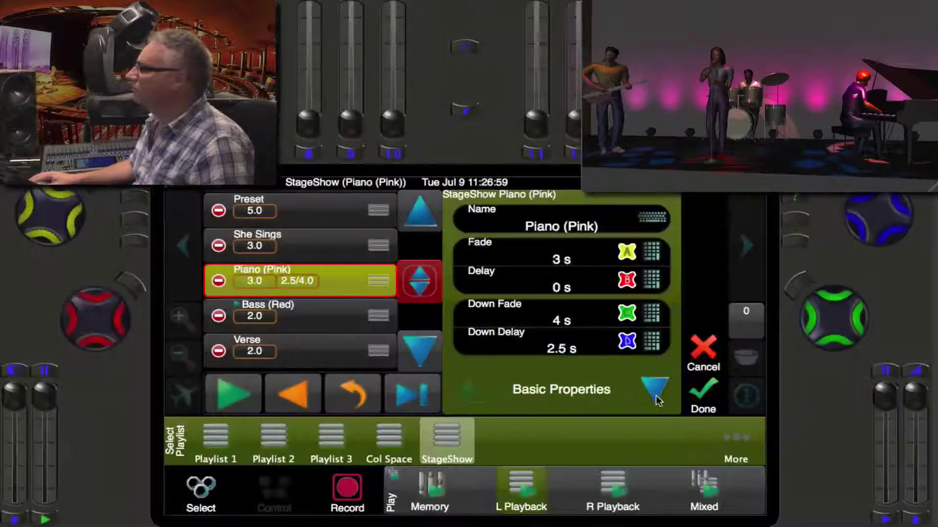
click(655, 391)
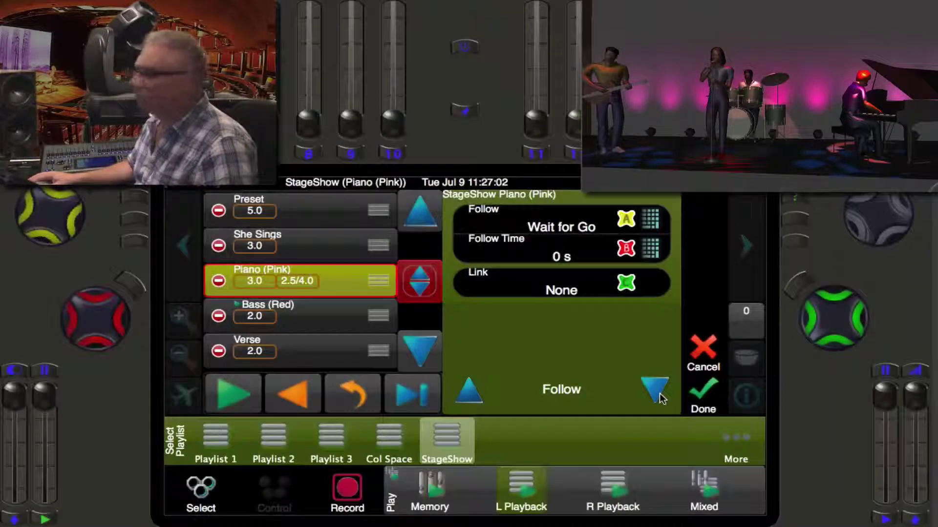
click(654, 391)
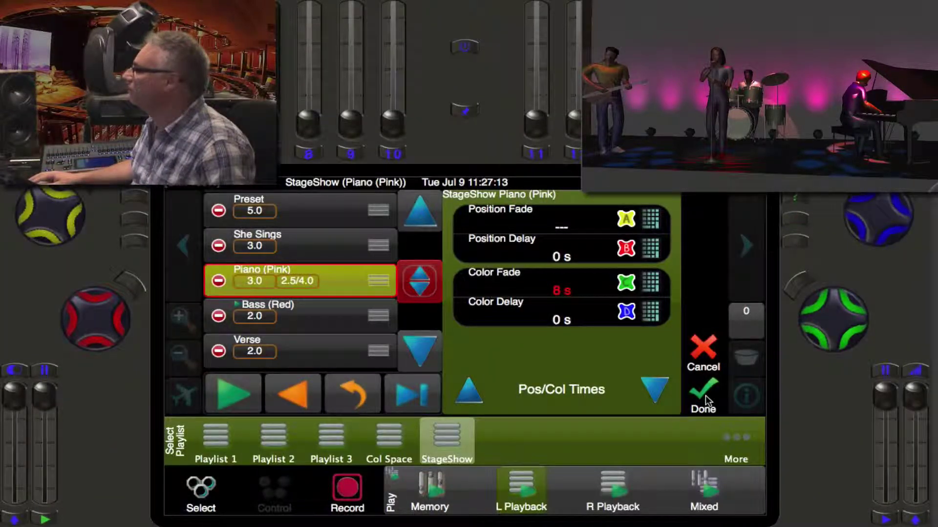
click(703, 393)
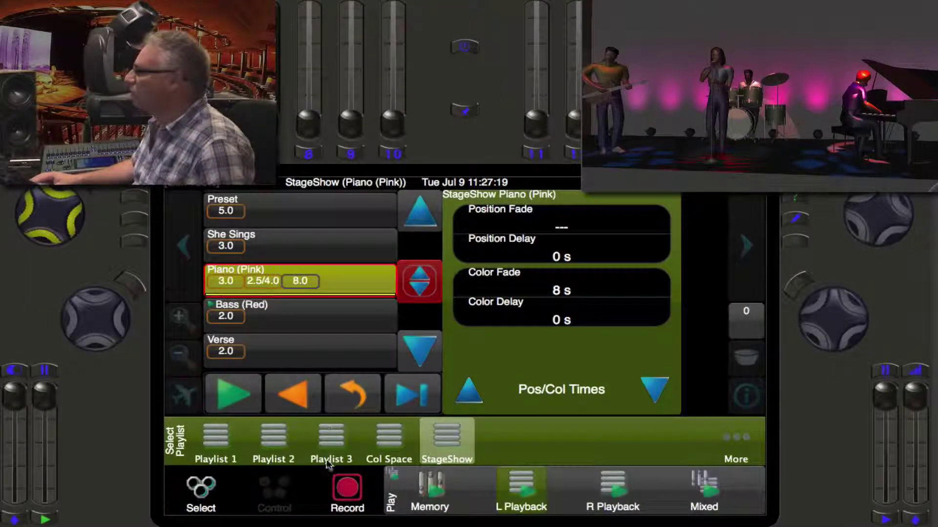
Select Cyc fixture 15 and examine its color mixing and IRGB intensity controls
click(198, 496)
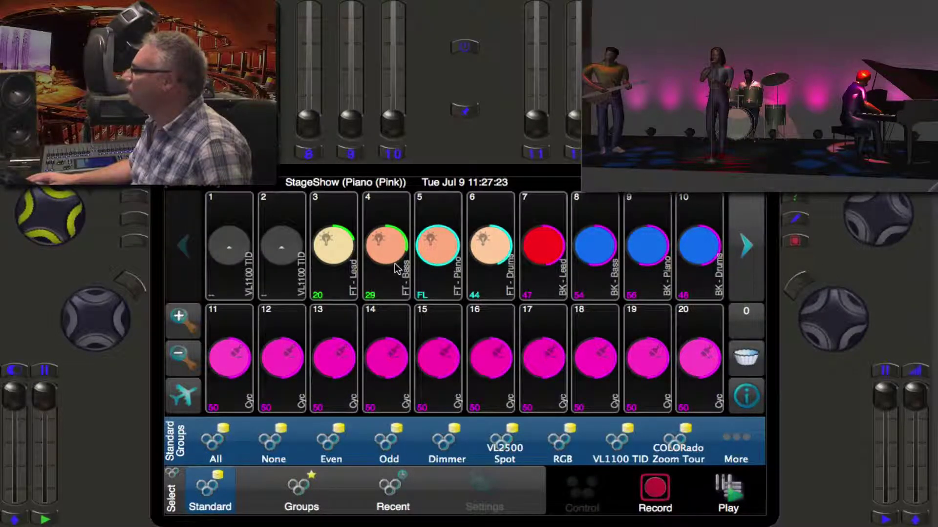
click(417, 347)
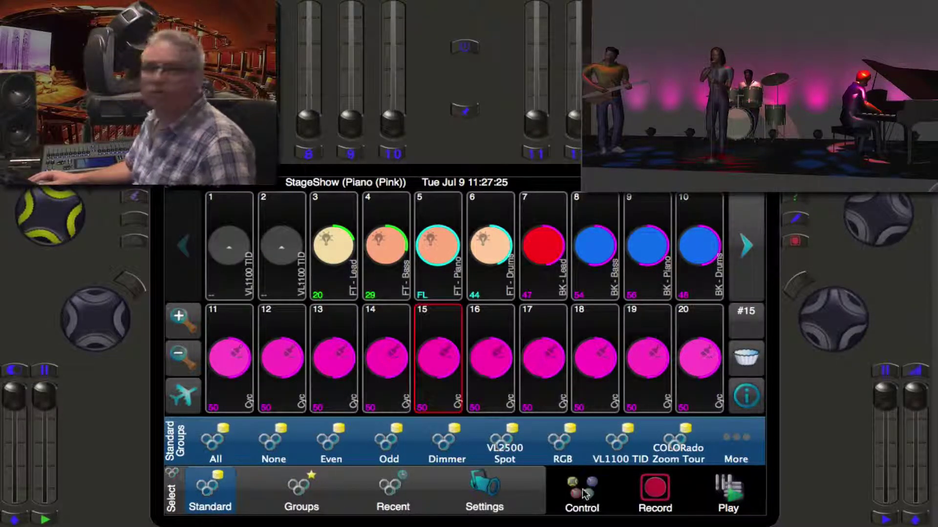
click(584, 493)
click(376, 490)
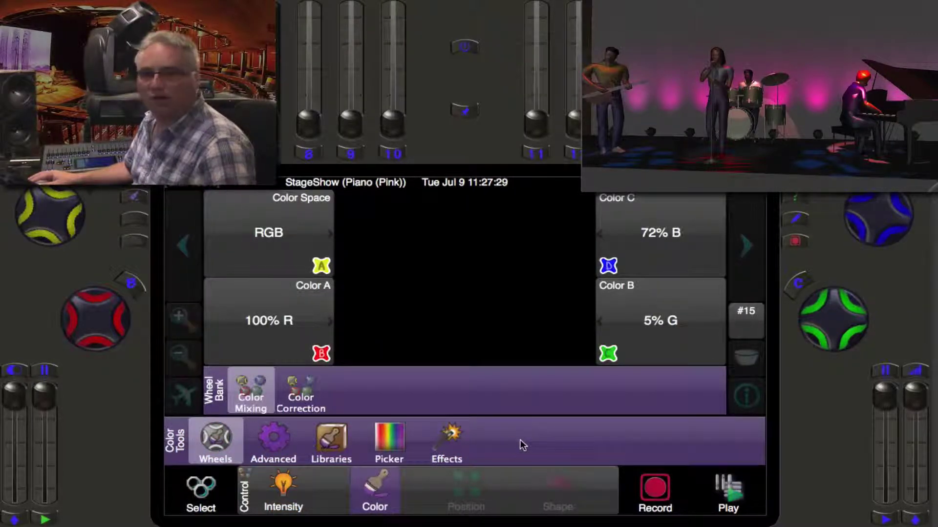
click(299, 484)
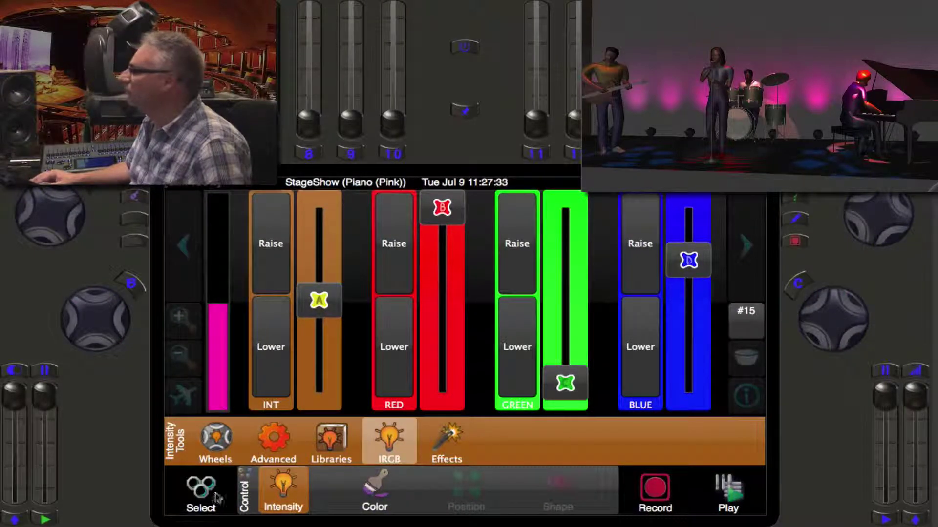
Select fixture 1 (VL1100 TID) and examine its pan and tilt position controls
click(217, 498)
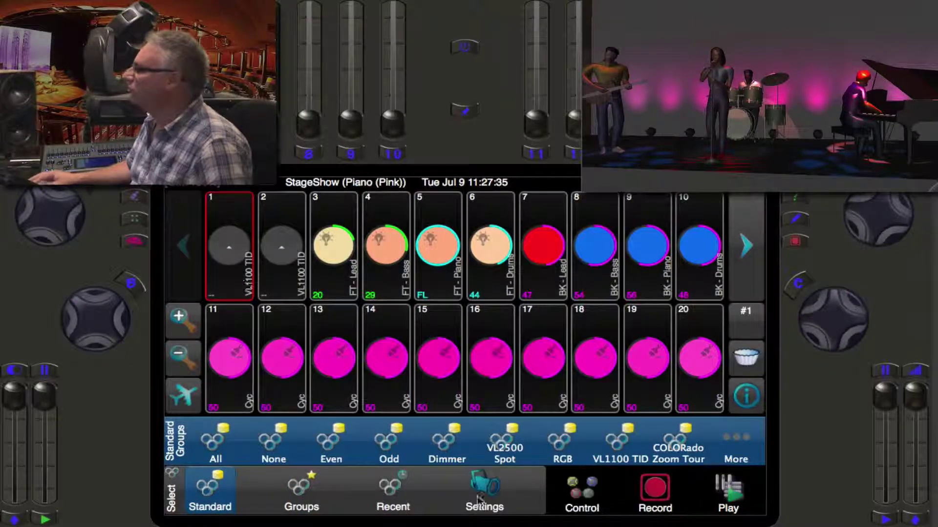
click(584, 491)
click(464, 482)
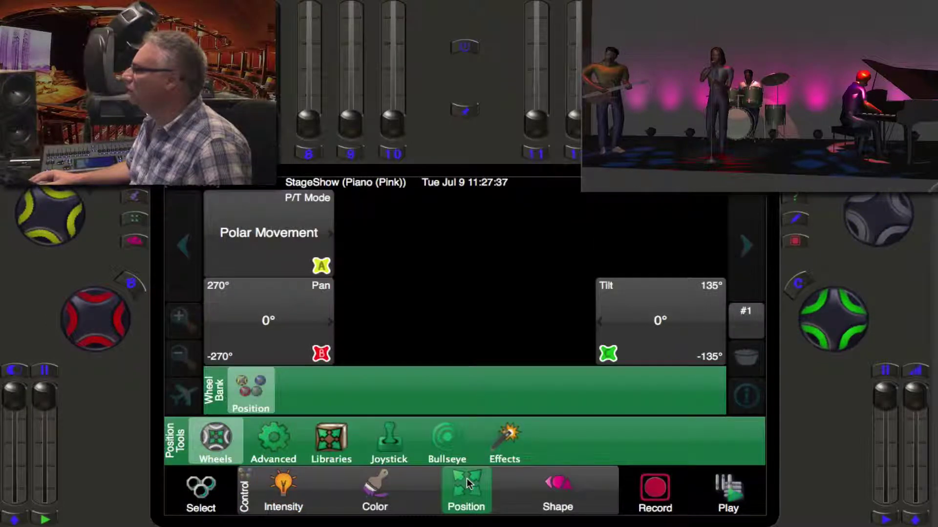
Return to the StageShow playlist and test the color fade by replaying Piano (Pink) from She Sings twice
click(704, 490)
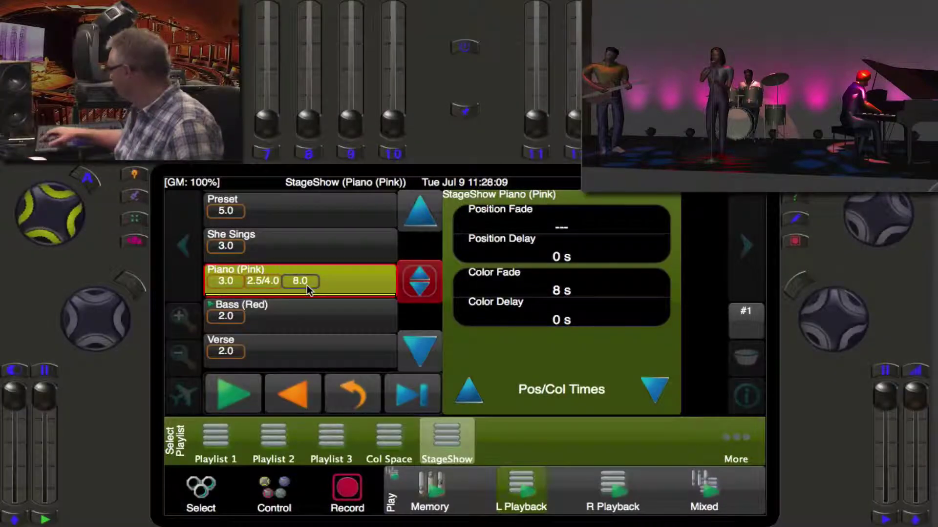
key(Left)
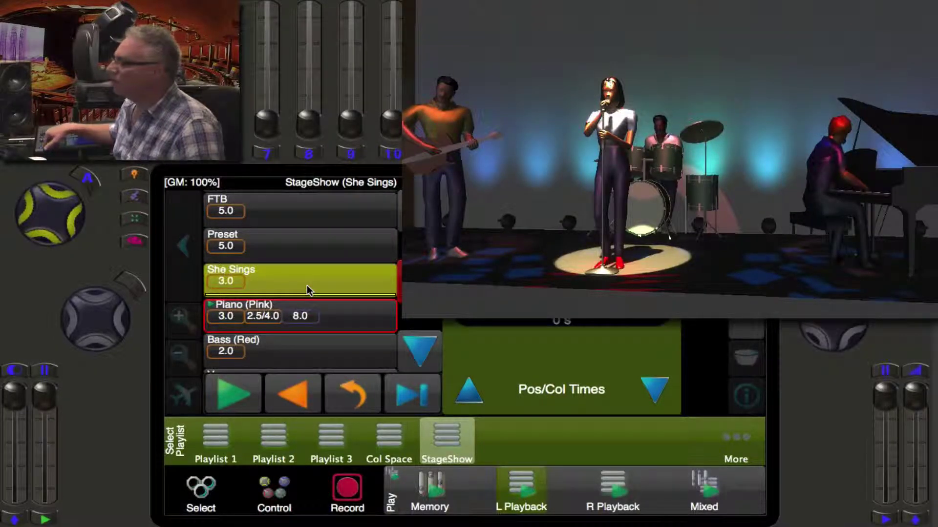
key(Down)
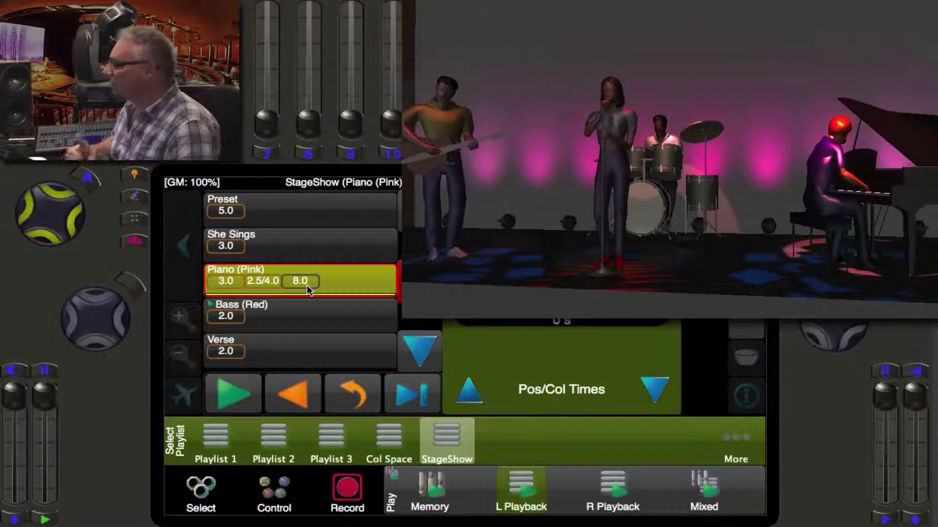
key(Left)
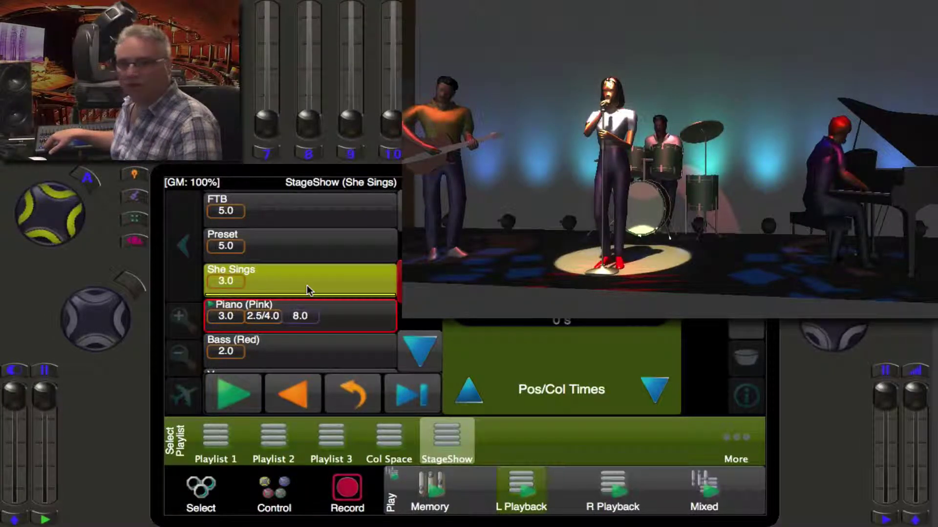
key(space)
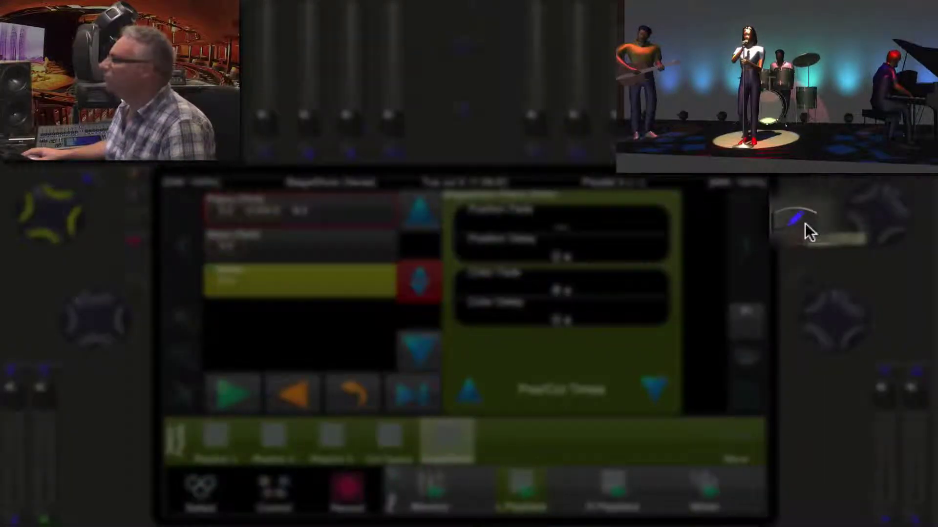
Move the Bass (Red) cue above Piano (Pink) in the StageShow playlist and save the new order
click(802, 223)
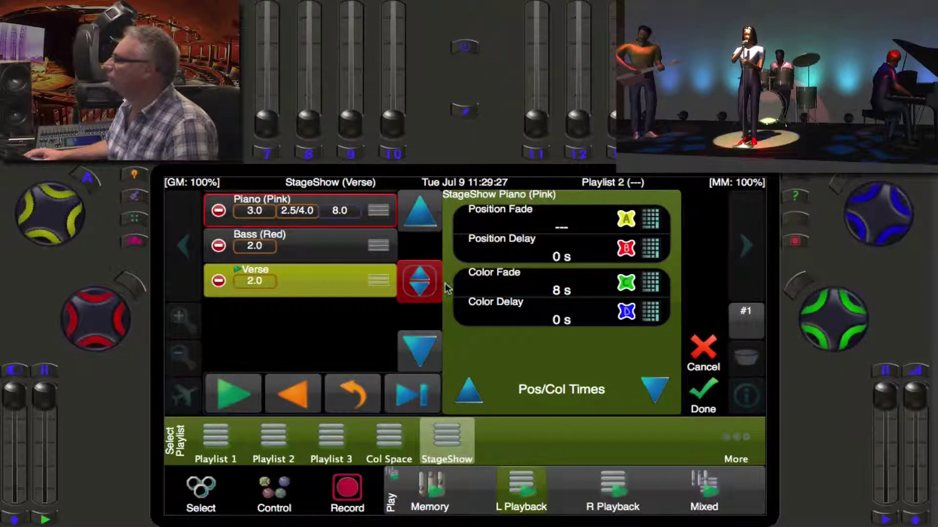
click(426, 218)
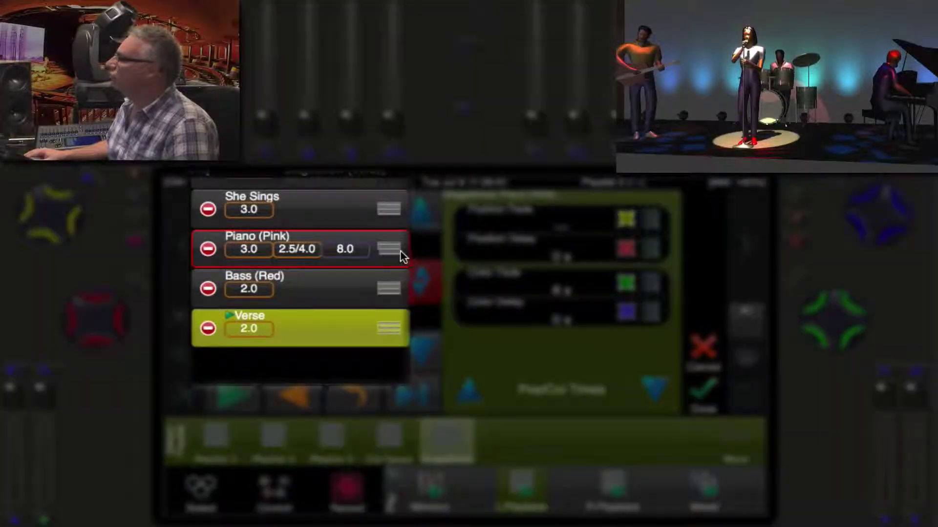
click(389, 285)
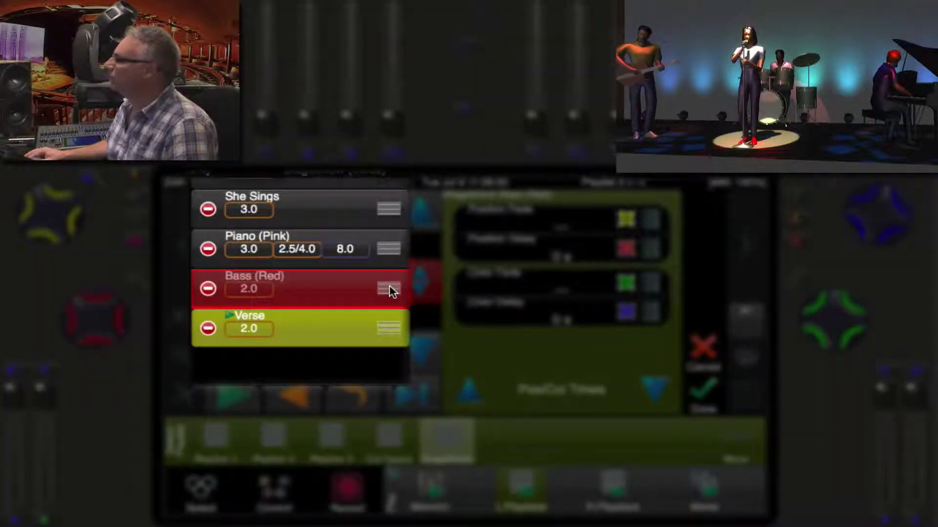
drag(390, 291, 397, 237)
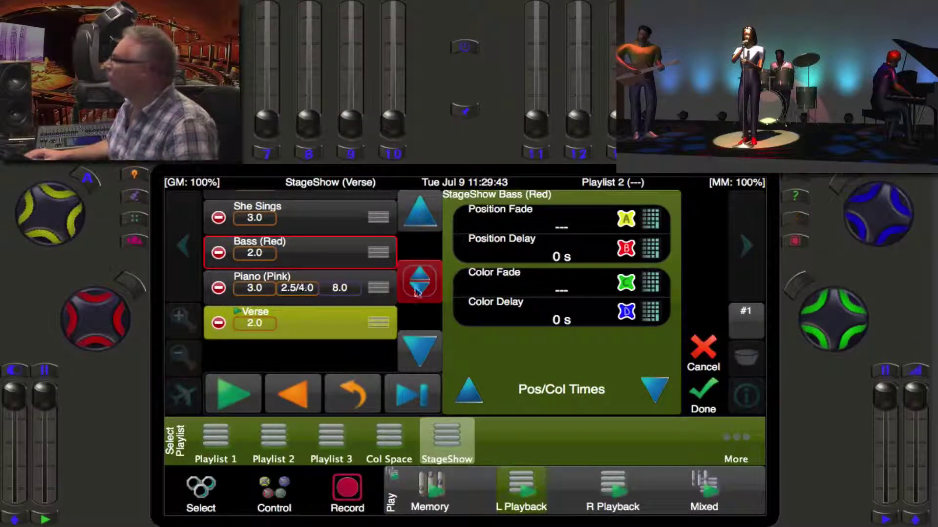
click(792, 239)
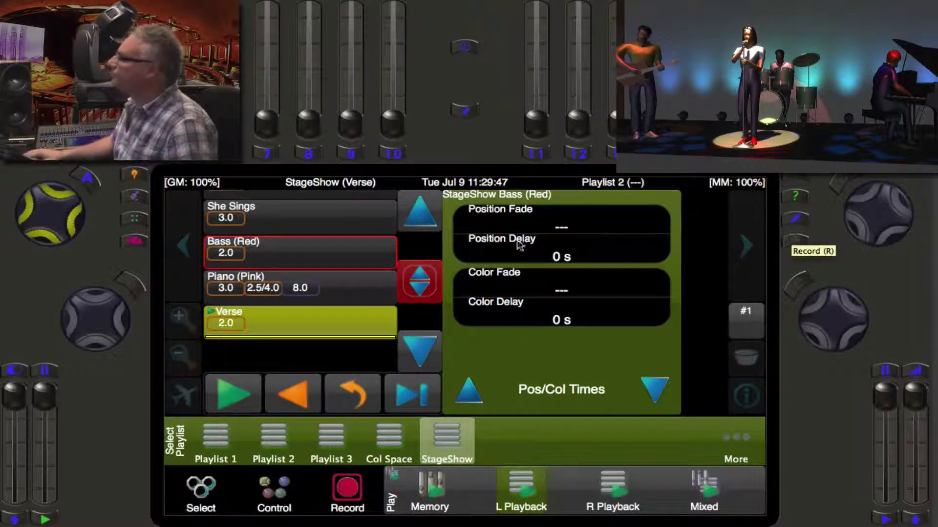
Test the new cue order by playing She Sings and continuing into Bass (Red)
click(330, 222)
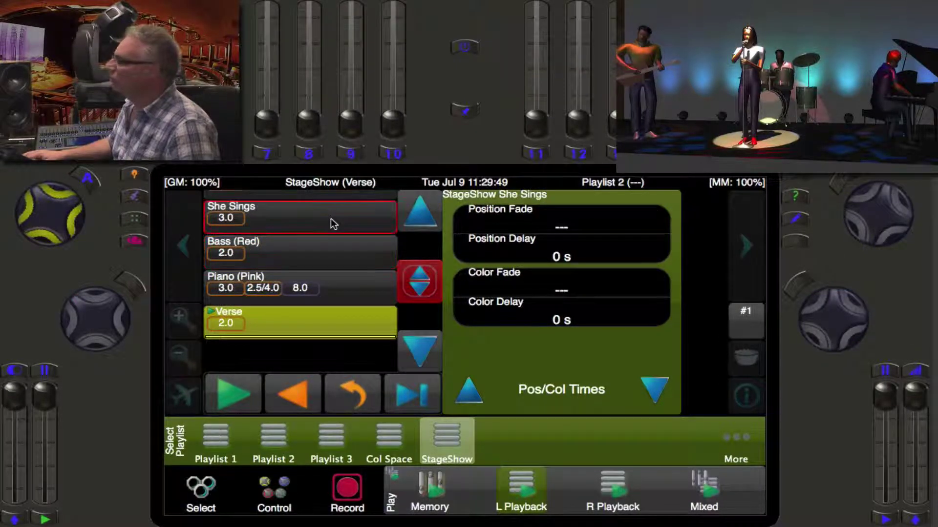
key(space)
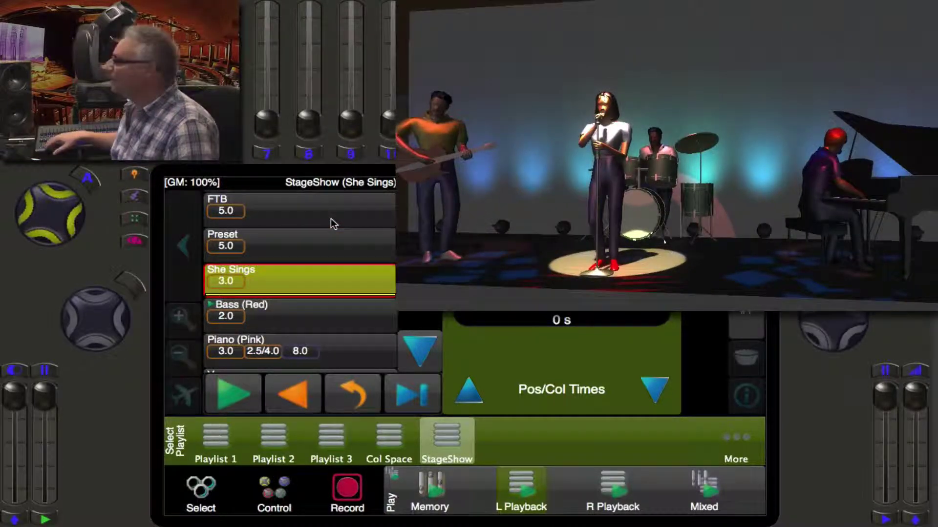
key(space)
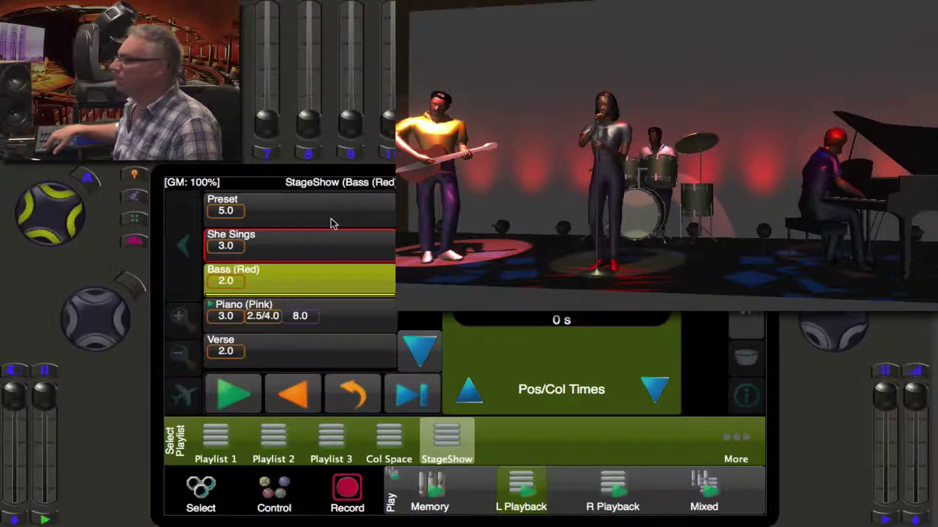
Advance the StageShow playback to Verse, delete the Piano (Pink) cue from the playlist and save the edit
key(space)
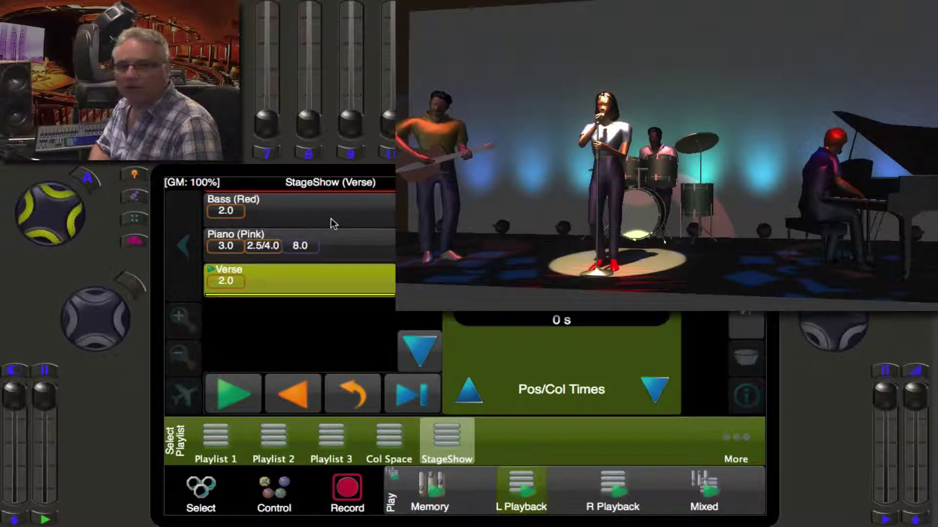
key(e)
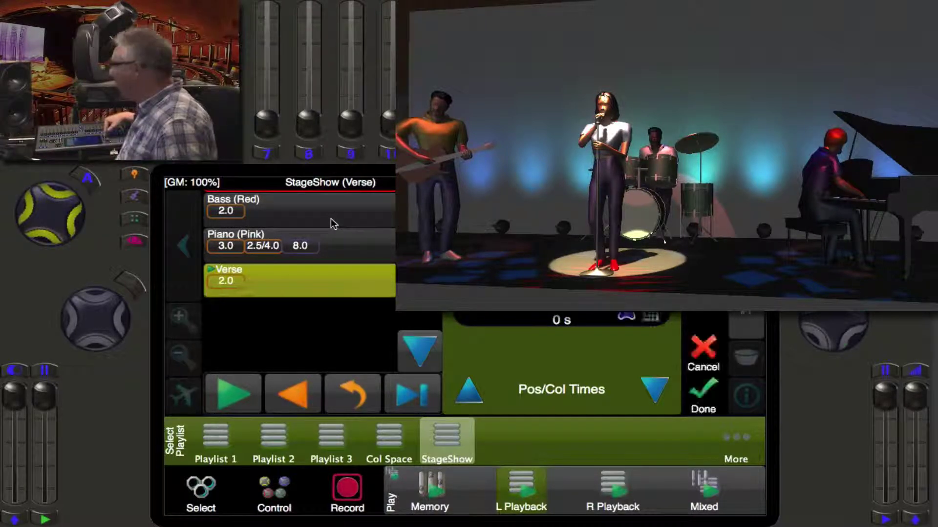
click(218, 246)
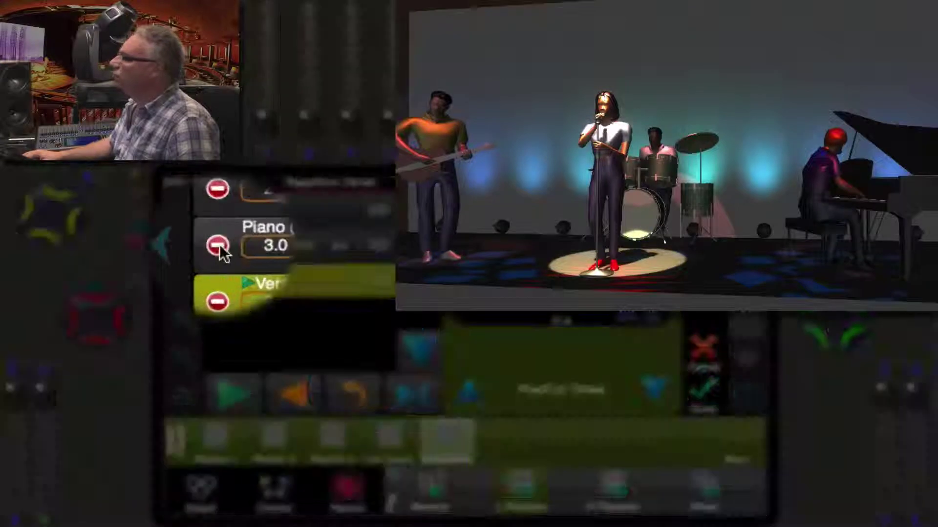
click(219, 246)
click(219, 247)
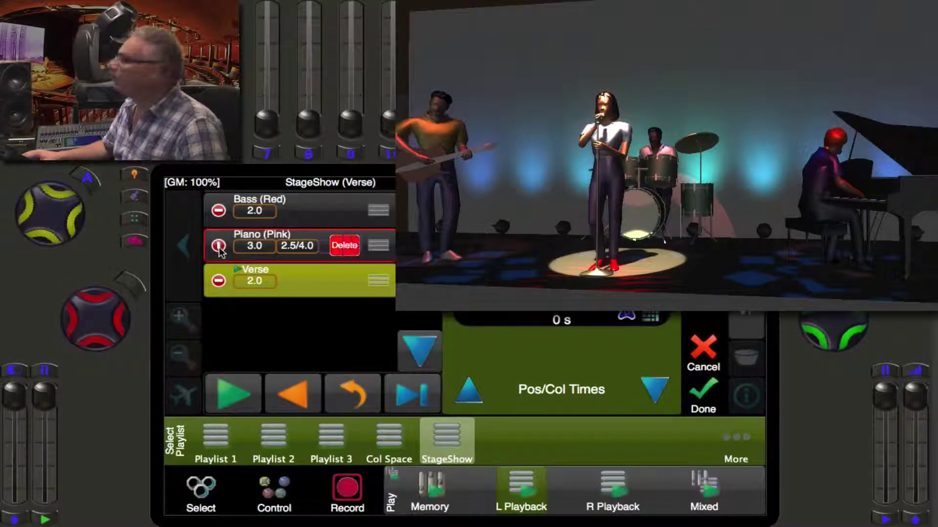
click(344, 246)
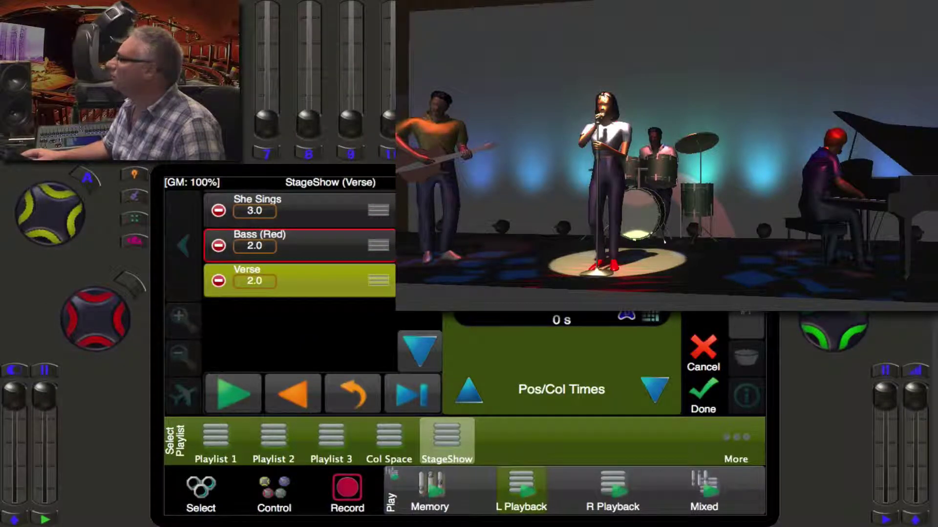
click(704, 396)
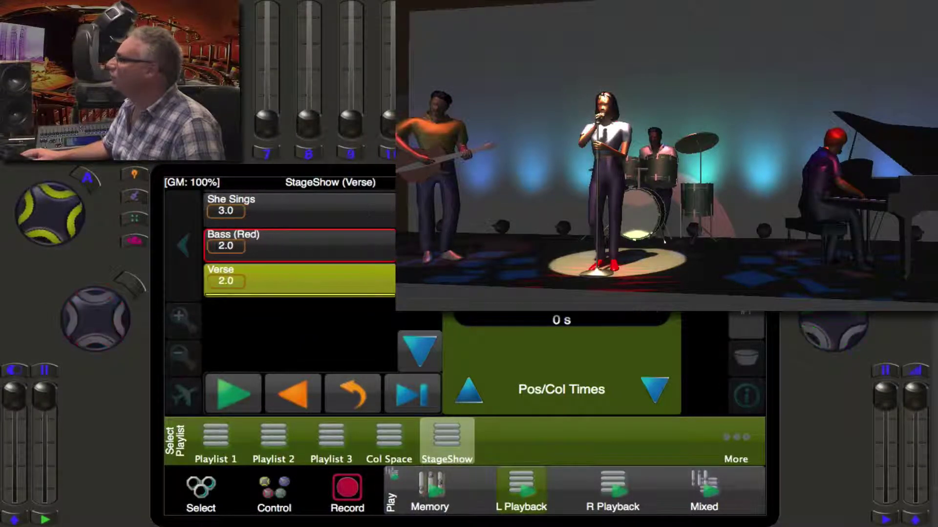
Test the shortened StageShow playlist by selecting She Sings and playing through Bass (Red) into Verse
click(359, 213)
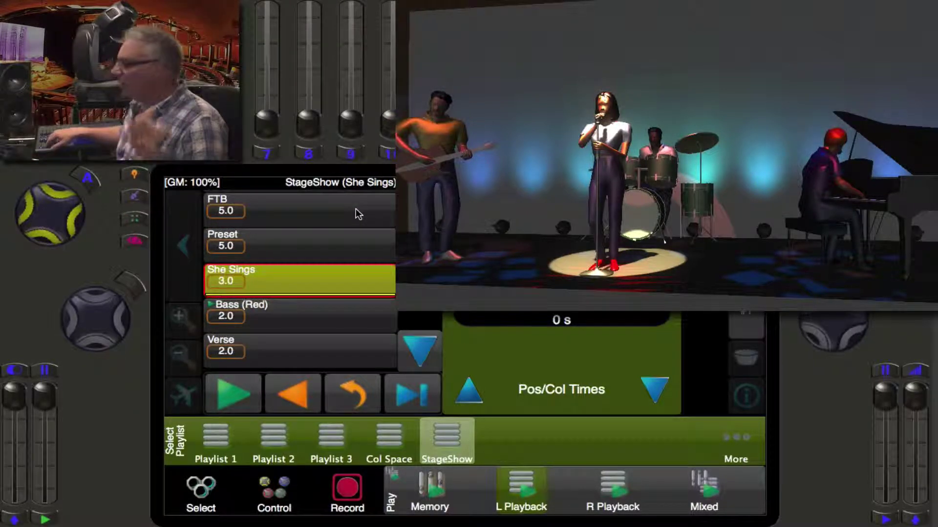
key(space)
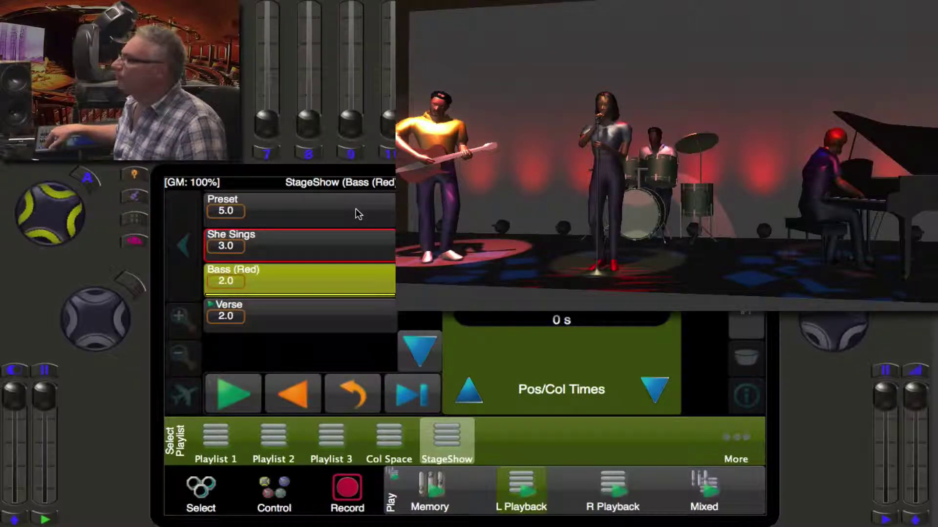
key(space)
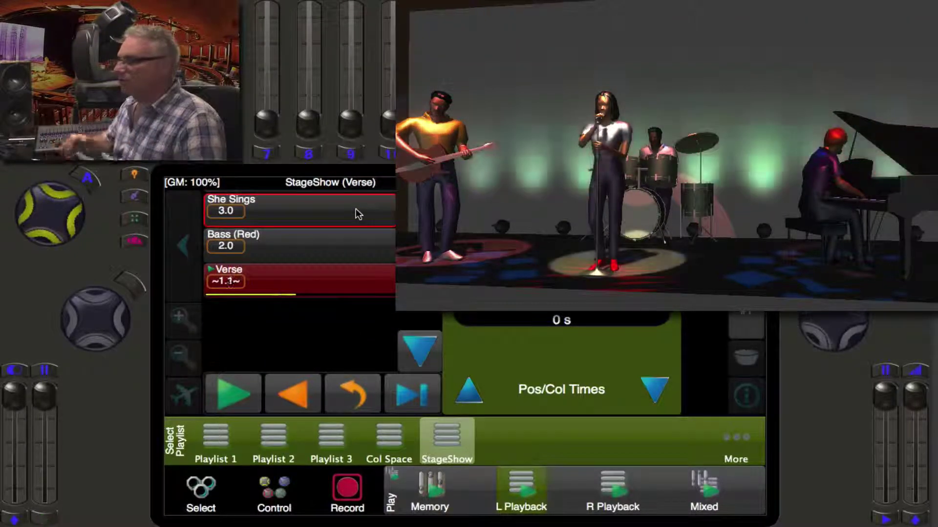